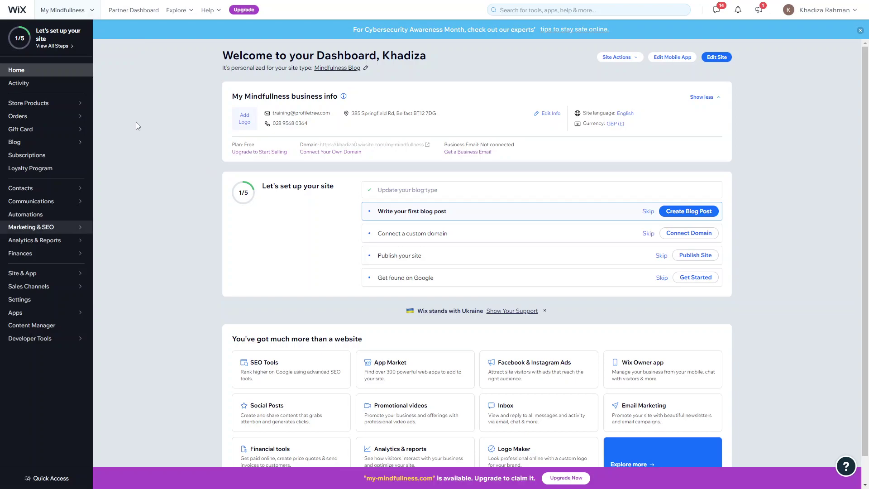
# Step: Go to Store Products > Collections, which lists only All products with 12 items
pyautogui.moveTo(45, 105)
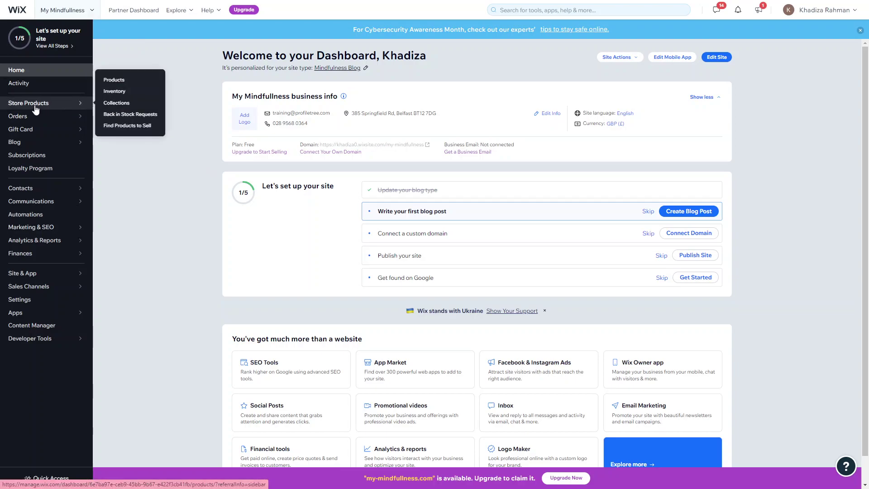
pyautogui.click(110, 103)
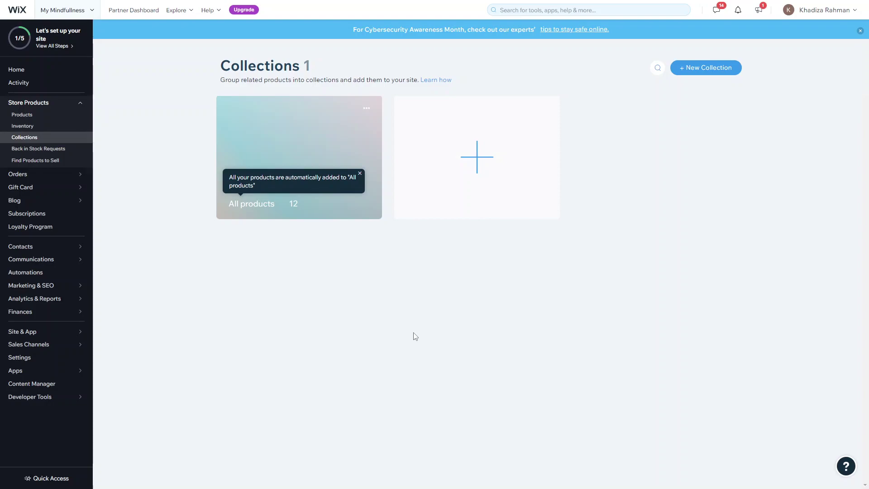
pyautogui.click(359, 173)
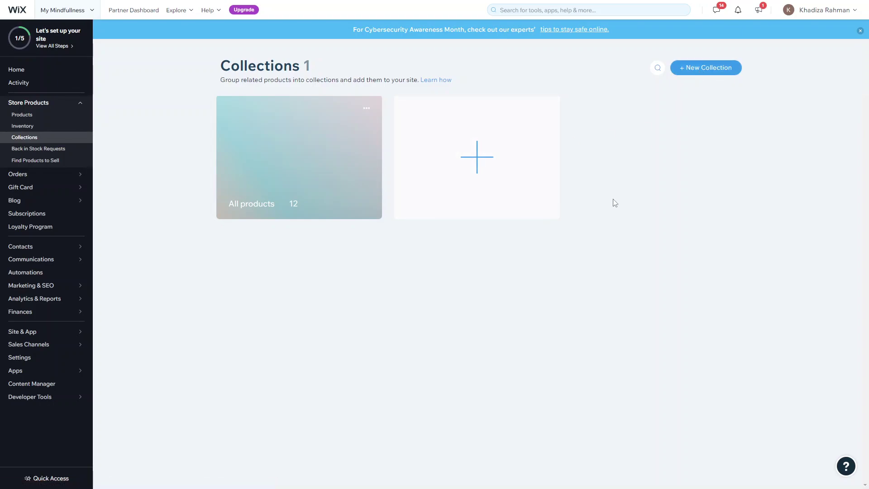
pyautogui.click(658, 69)
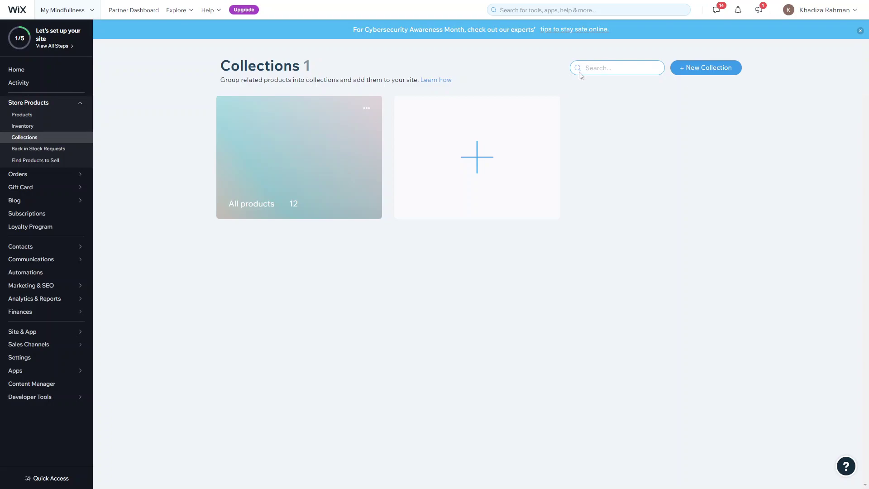
pyautogui.click(517, 327)
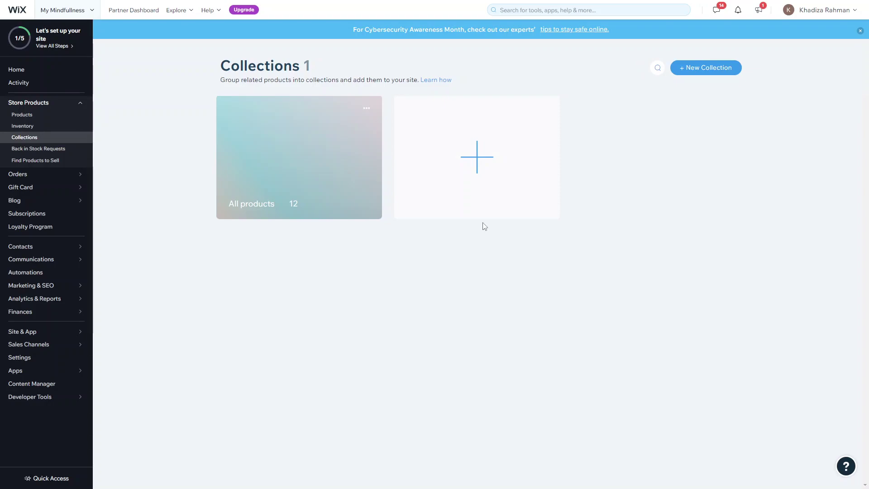
# Step: Create a new collection and rename it from Collection1 to Clothing
pyautogui.click(443, 210)
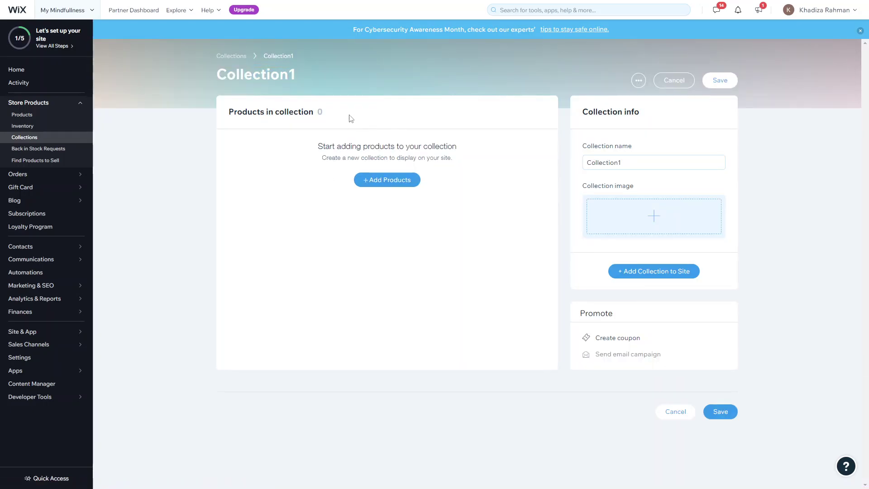
pyautogui.click(266, 76)
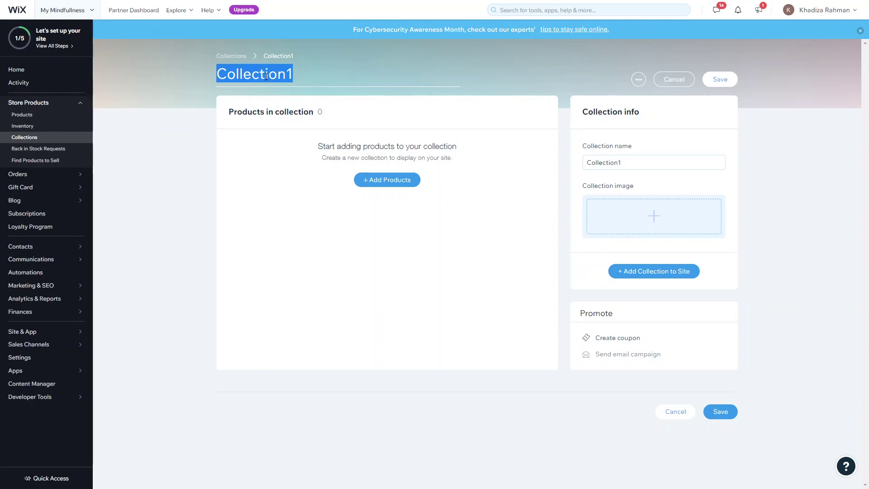
pyautogui.write('Clothing')
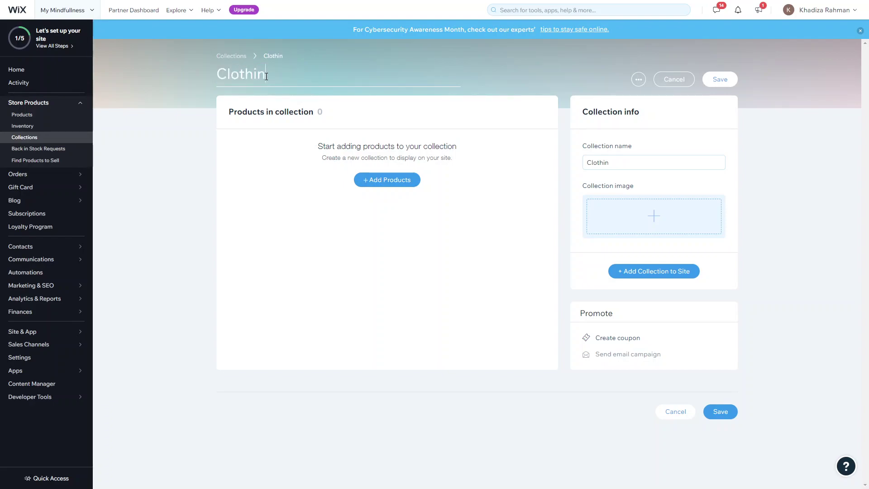
pyautogui.click(336, 132)
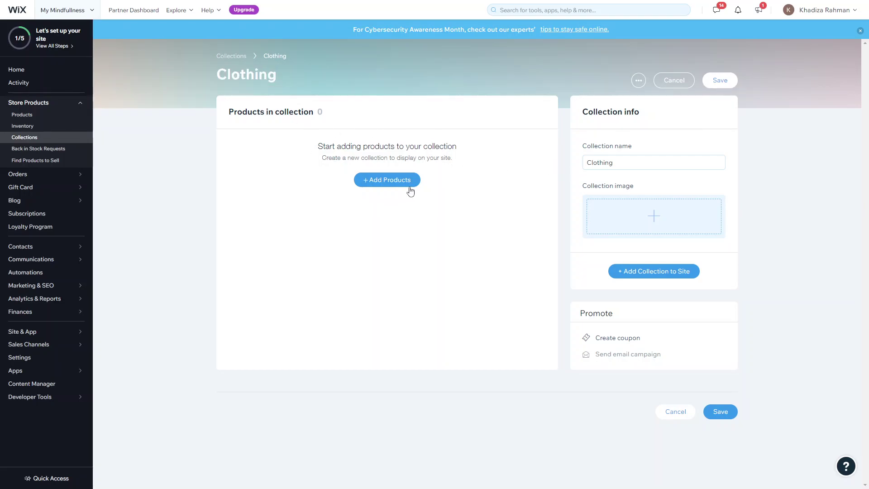
# Step: Add the shoe, watch, scarf and backpack products to the Clothing collection
pyautogui.click(395, 181)
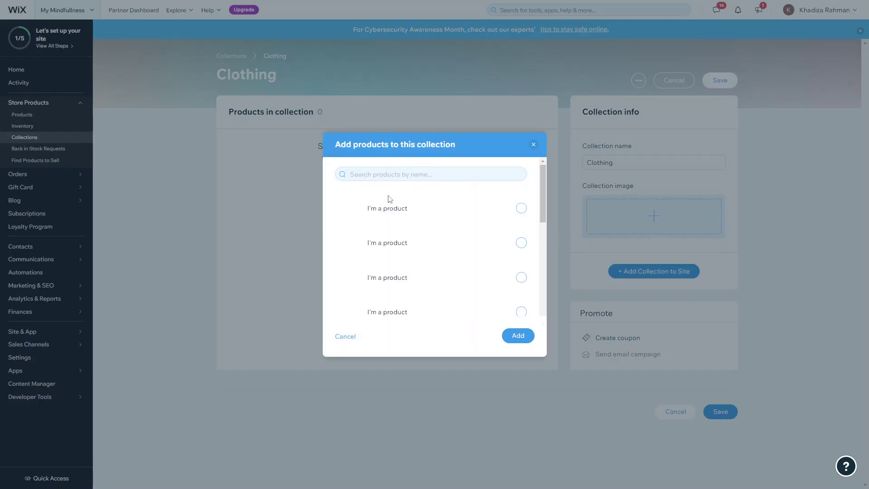
pyautogui.click(394, 207)
pyautogui.click(399, 277)
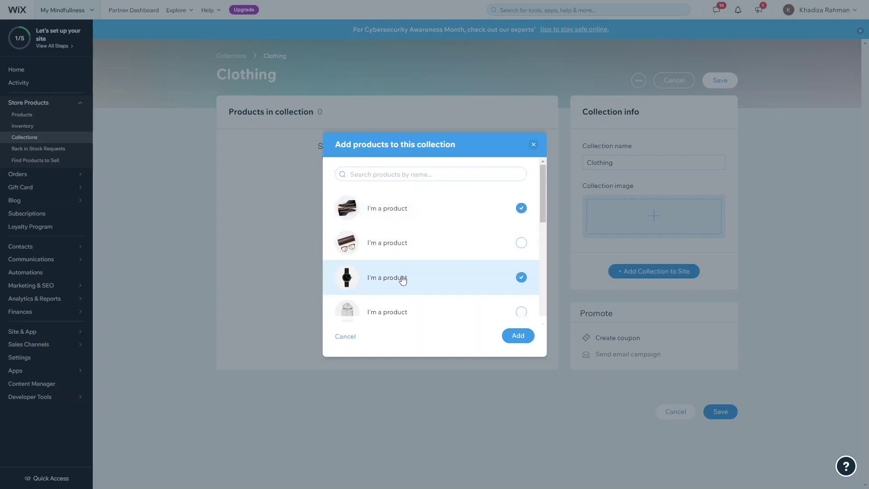
pyautogui.scroll(-3, 401, 279)
pyautogui.rightClick(401, 276)
pyautogui.press('Escape')
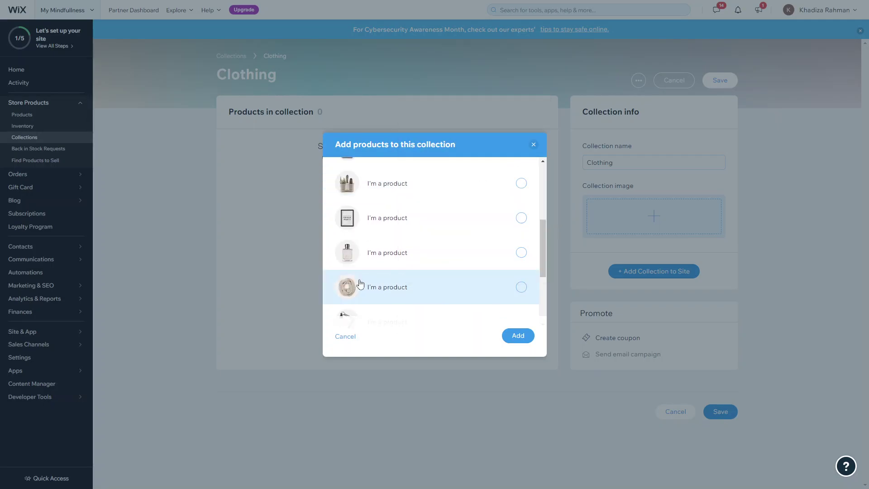
pyautogui.click(400, 277)
pyautogui.scroll(-3, 413, 243)
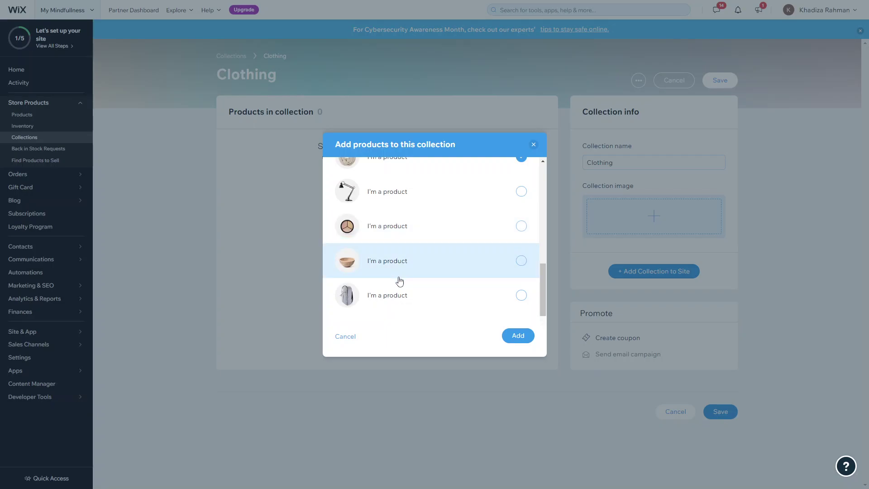
pyautogui.click(401, 294)
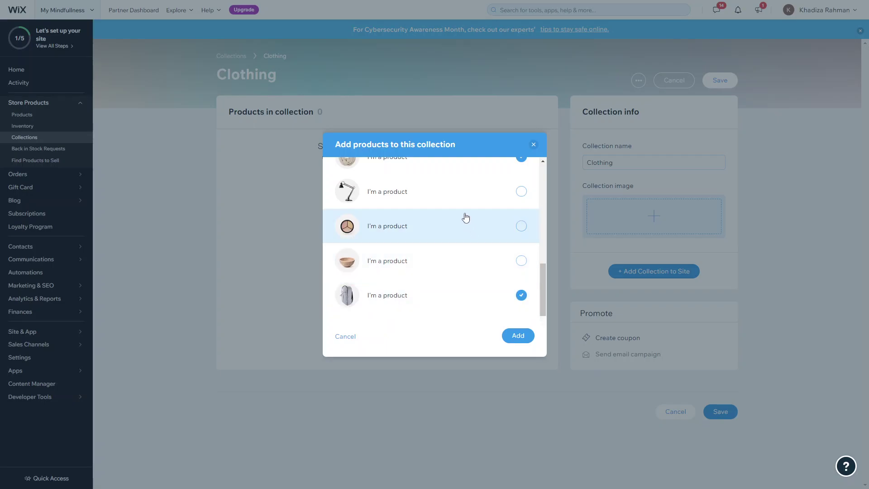
pyautogui.scroll(3, 436, 276)
pyautogui.click(511, 336)
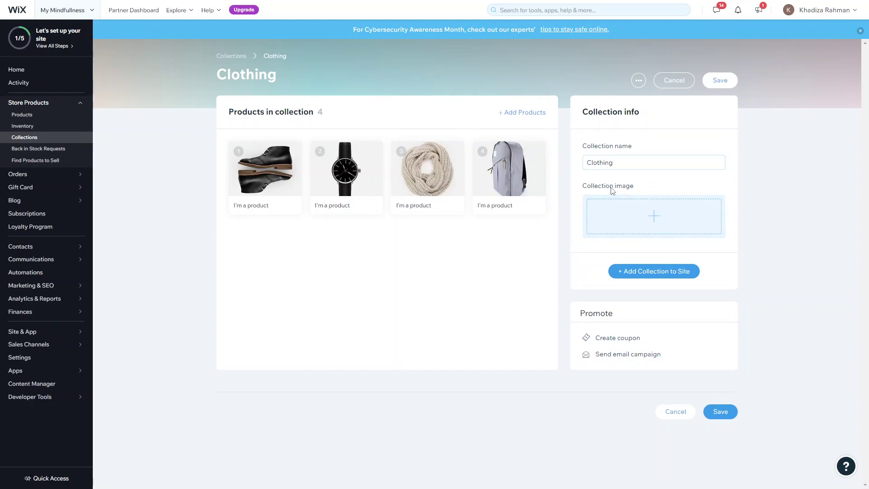
pyautogui.rightClick(235, 58)
pyautogui.click(248, 61)
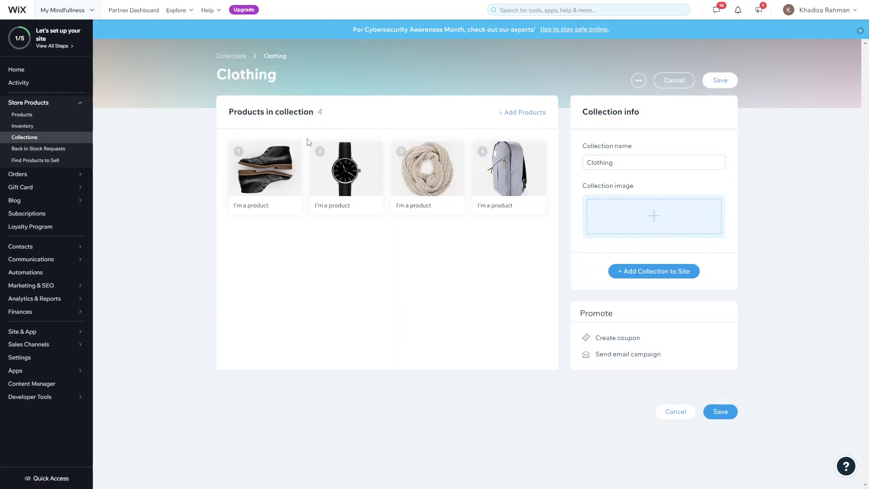
# Step: Save the Clothing collection, skip adding it to the site, and reopen it
pyautogui.click(719, 80)
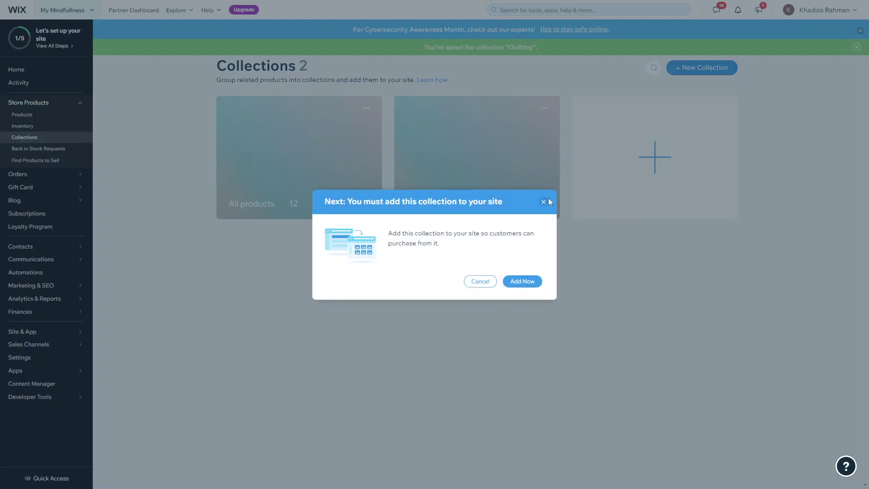
pyautogui.click(544, 201)
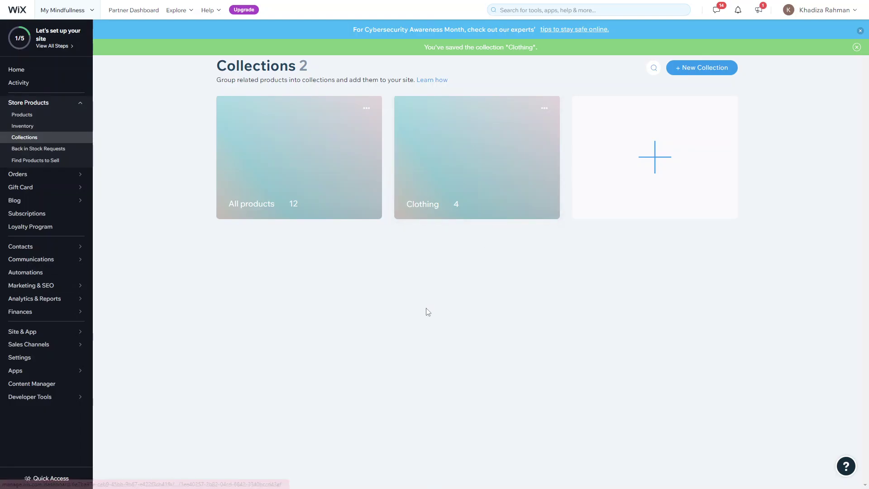
pyautogui.click(455, 165)
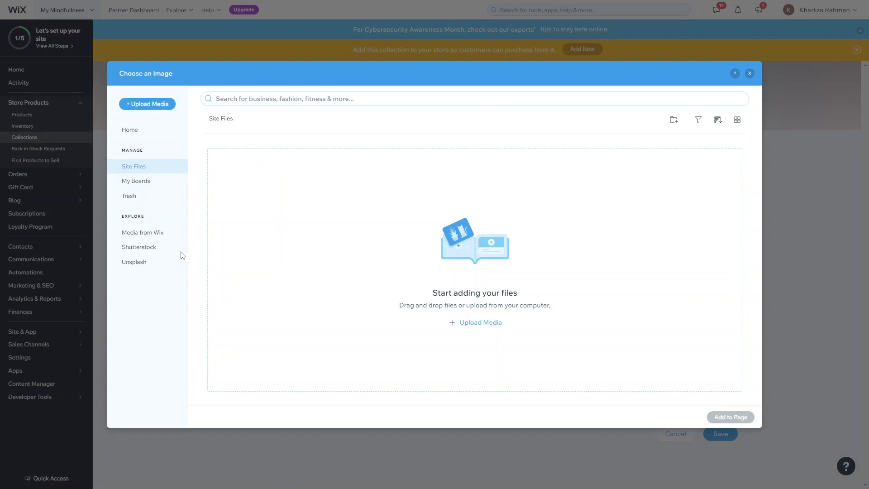
# Step: Set a Media from Wix 'clothing' stock photo as the Clothing collection image and save
pyautogui.click(148, 232)
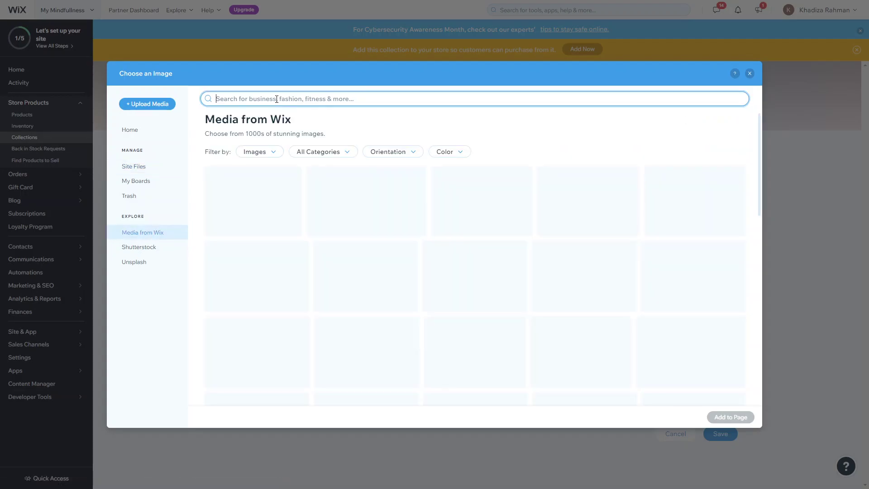
pyautogui.write('cp')
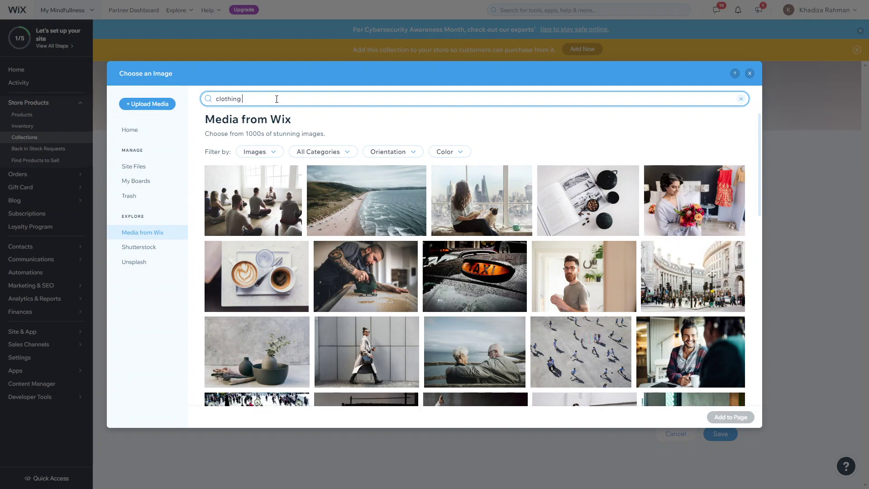
pyautogui.press('Return')
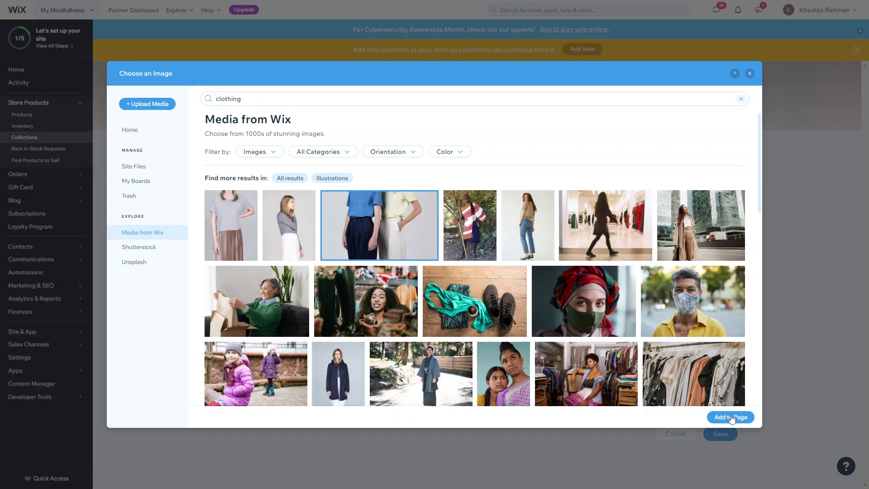
pyautogui.click(730, 417)
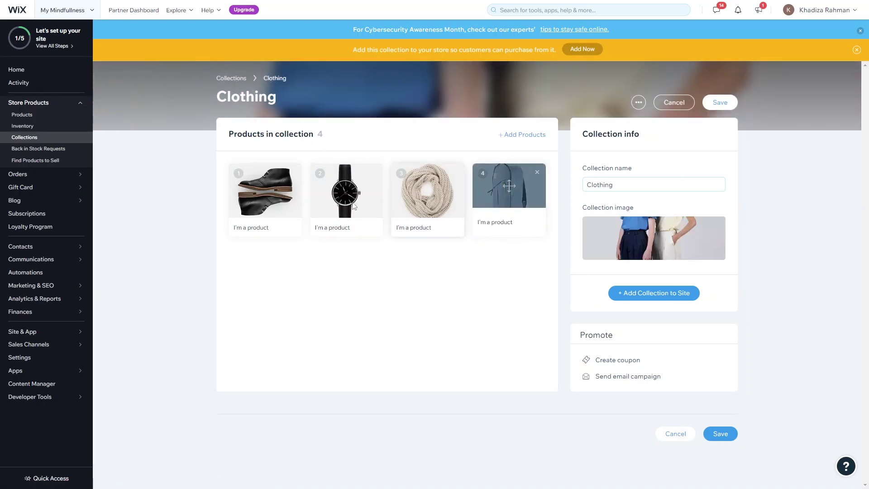
pyautogui.moveTo(681, 223)
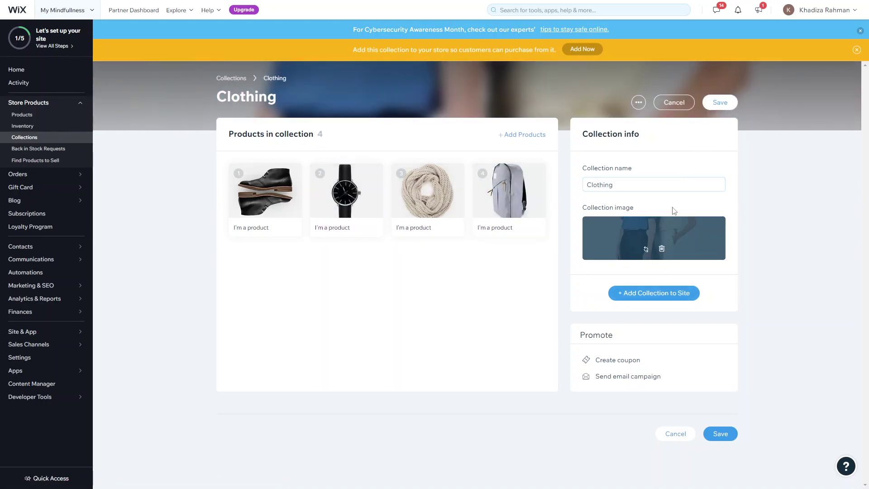
pyautogui.click(719, 103)
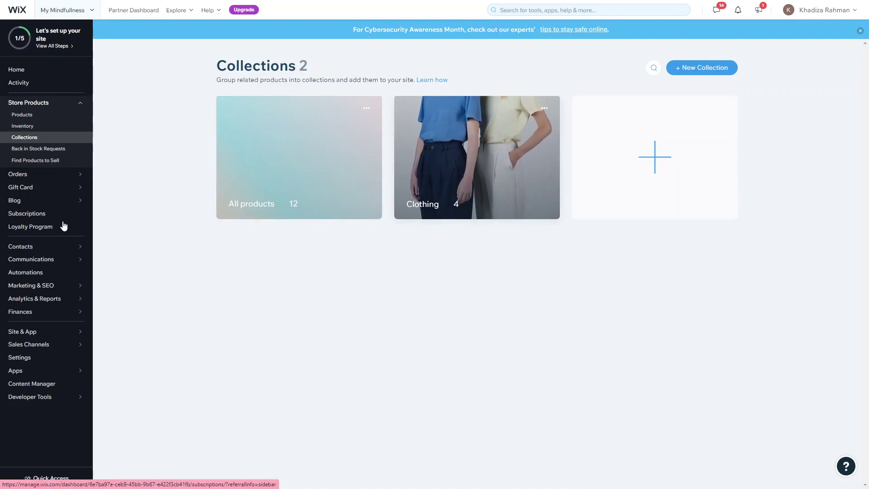
# Step: Open the hoodie product from the product list and tick Clothing among its collections
pyautogui.click(23, 115)
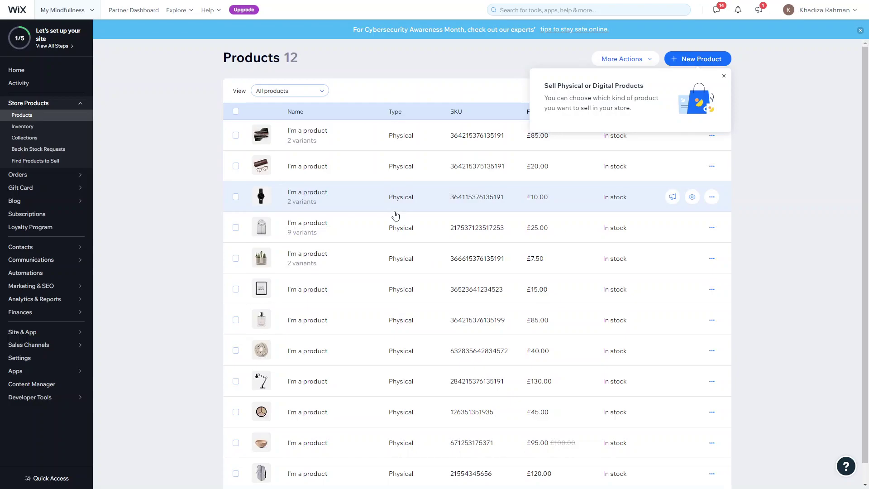
pyautogui.click(308, 229)
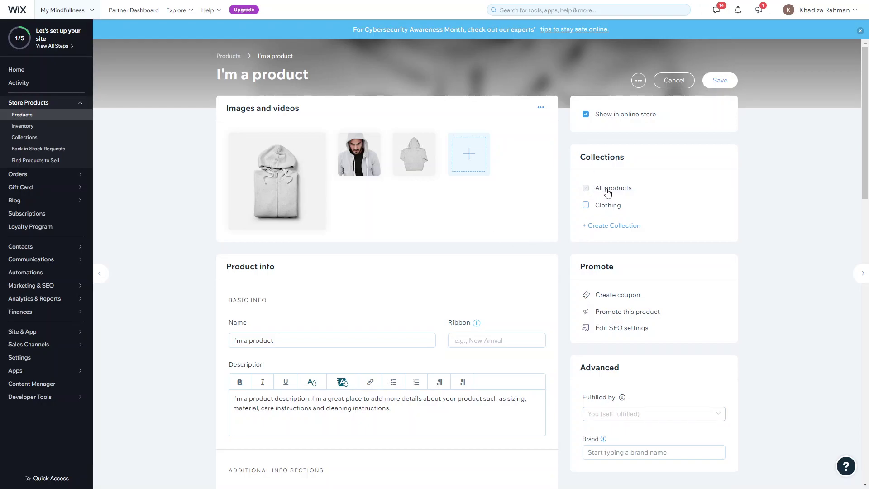
pyautogui.click(601, 207)
pyautogui.click(610, 210)
# Step: Create an empty Food collection, save the product, and return to Collections
pyautogui.click(612, 226)
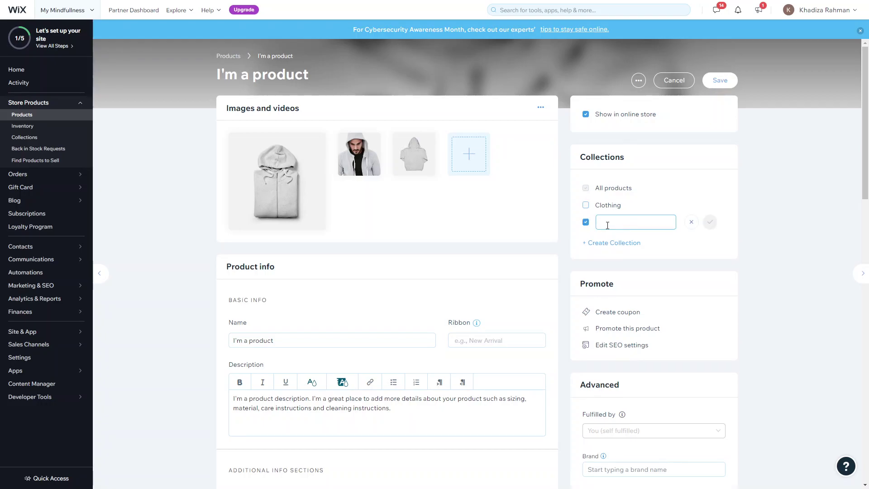
pyautogui.write('Goof')
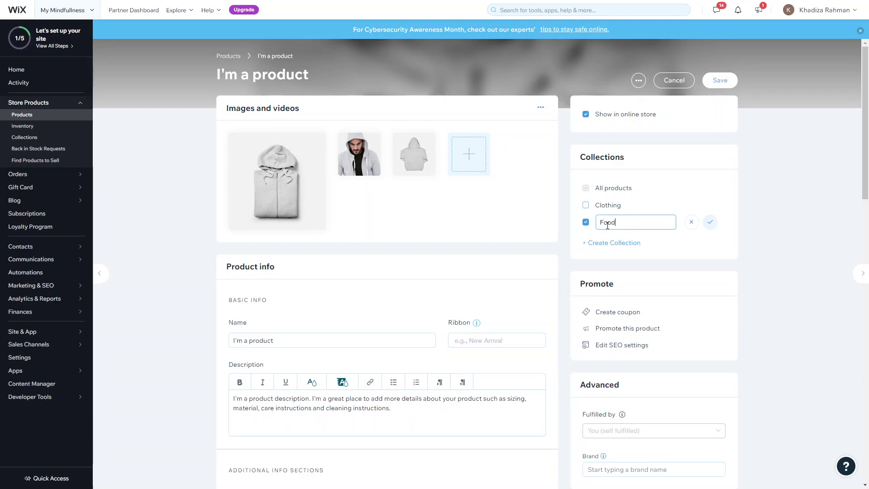
pyautogui.click(709, 221)
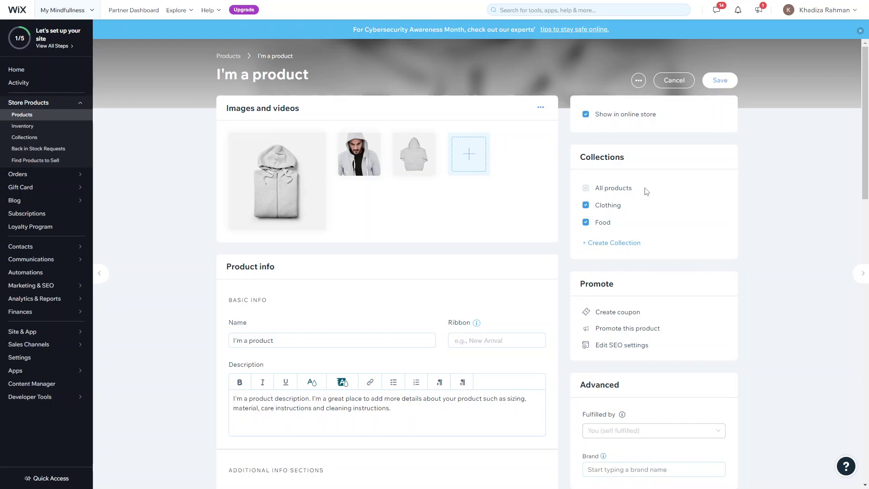
pyautogui.click(609, 223)
pyautogui.click(720, 81)
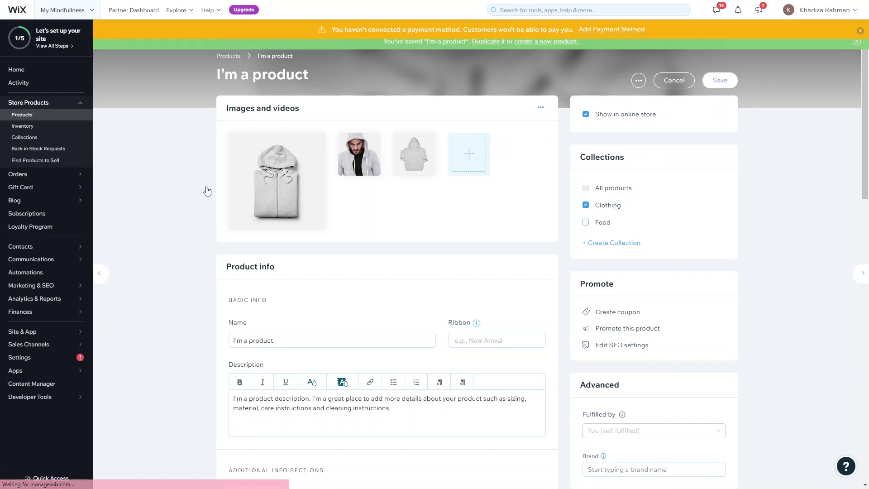
pyautogui.click(58, 158)
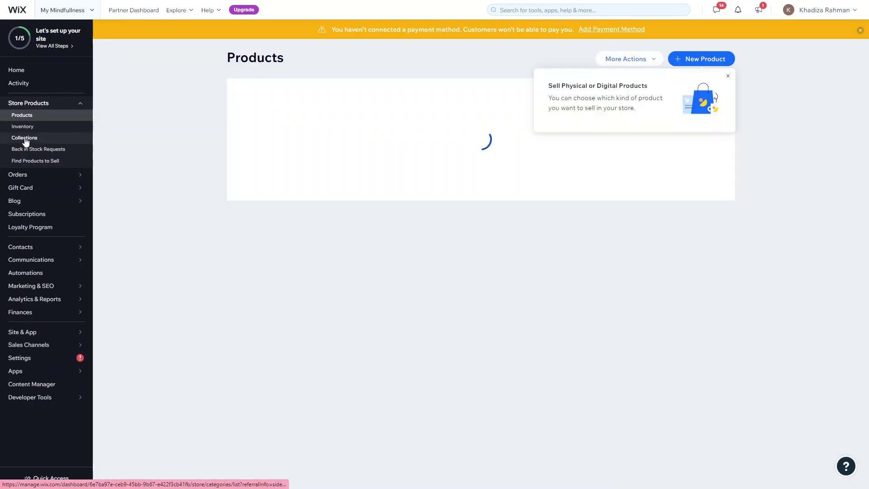
pyautogui.click(25, 138)
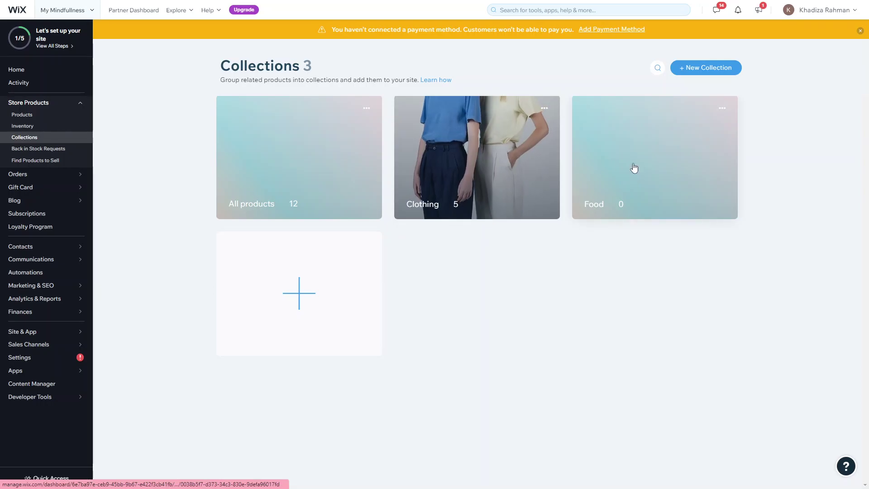
# Step: Add the watch, wooden bowl and palette products to the Food collection
pyautogui.click(590, 170)
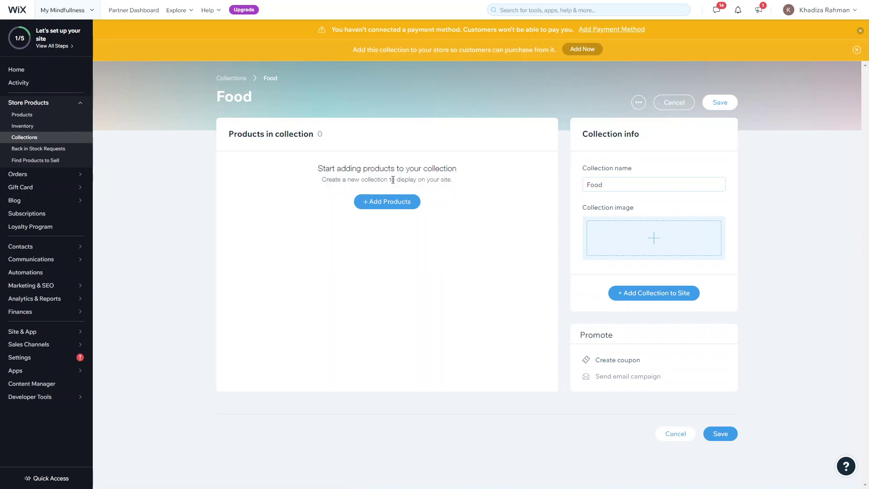
pyautogui.click(383, 202)
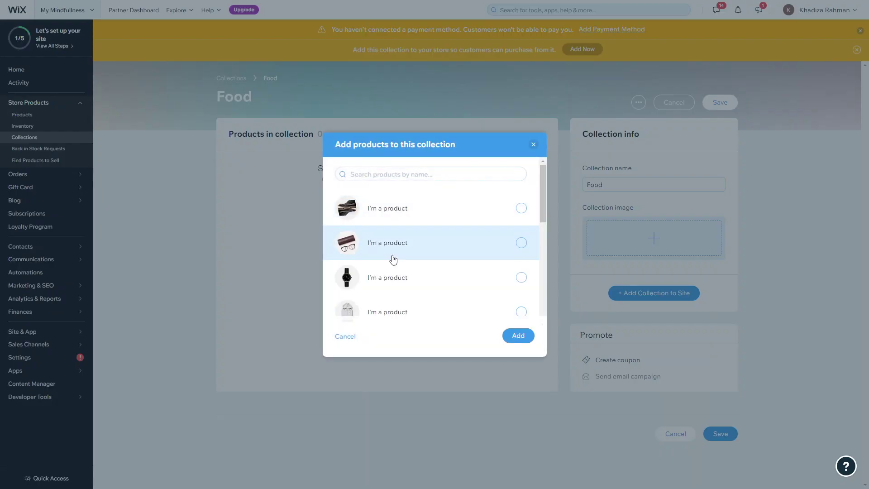
pyautogui.rightClick(391, 256)
pyautogui.click(374, 267)
pyautogui.scroll(-3, 370, 290)
pyautogui.scroll(-3, 369, 290)
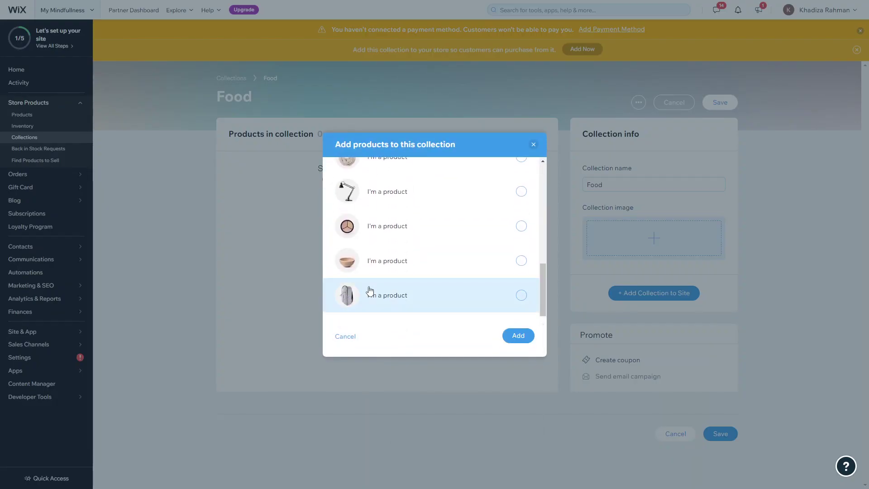
pyautogui.click(378, 261)
pyautogui.click(386, 228)
pyautogui.click(515, 339)
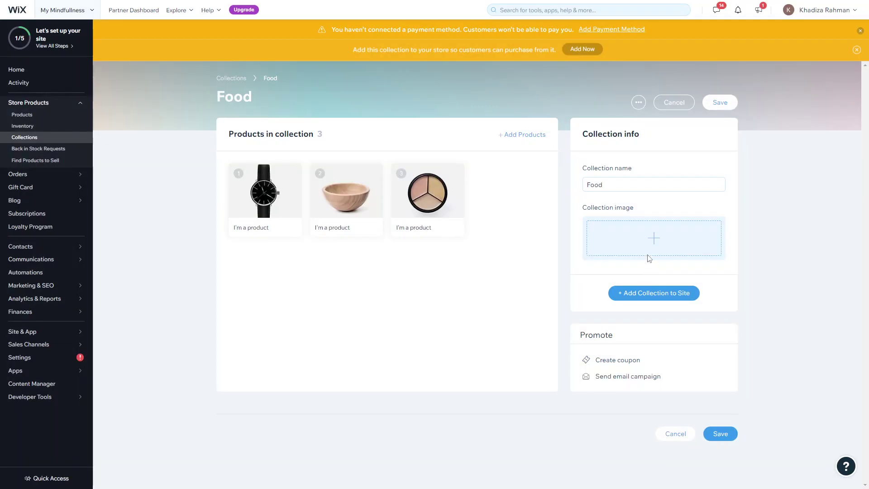
# Step: Set a stock food-platter photo from a 'food' search as the Food collection image and save
pyautogui.click(654, 244)
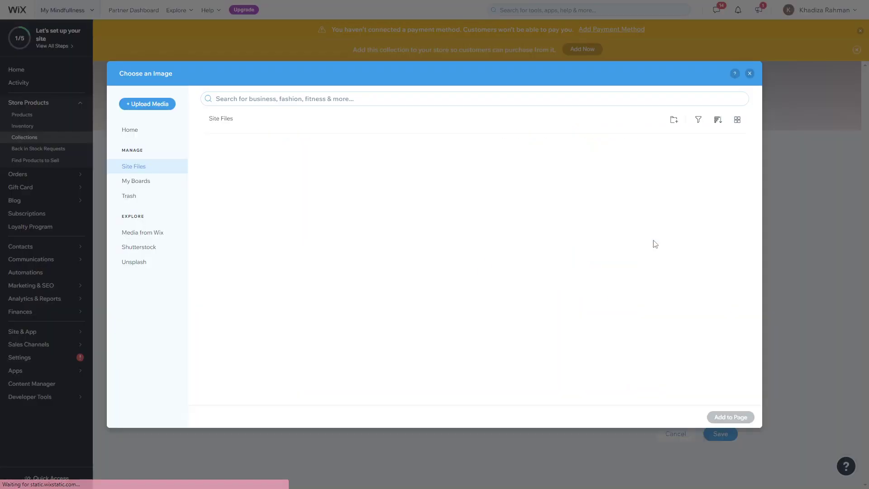
pyautogui.click(143, 232)
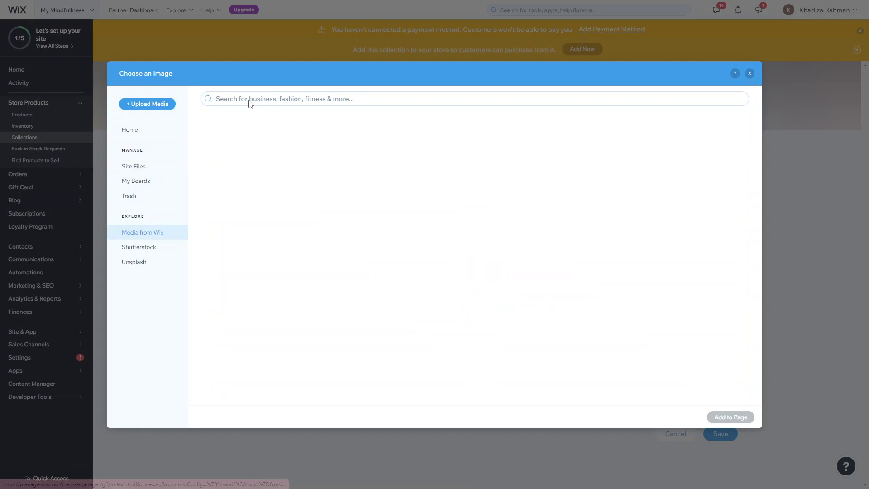
pyautogui.click(248, 99)
pyautogui.write('food')
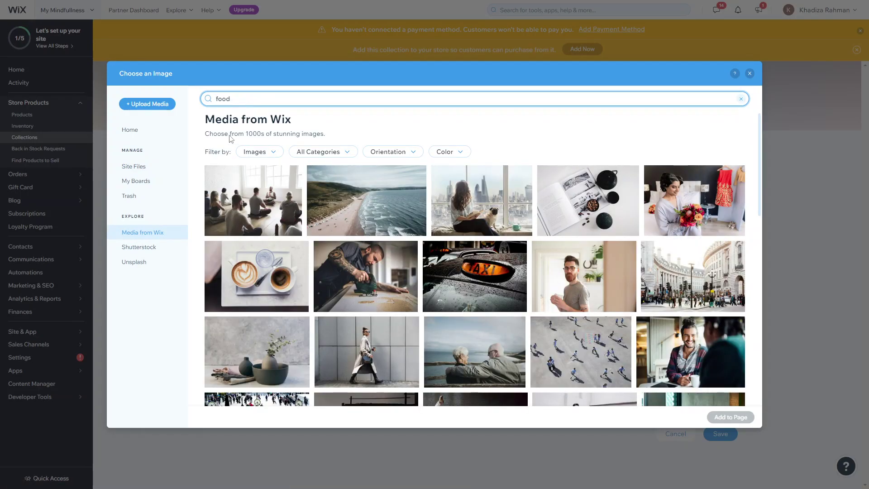
pyautogui.press('Return')
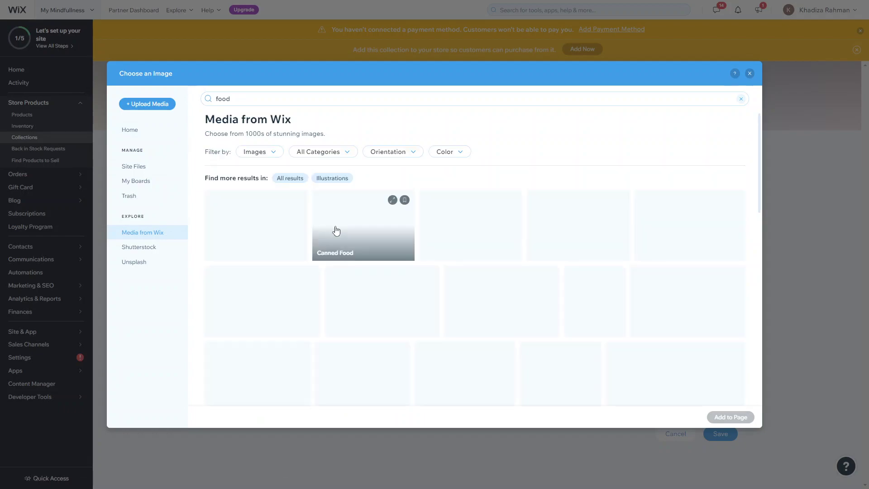
pyautogui.click(551, 235)
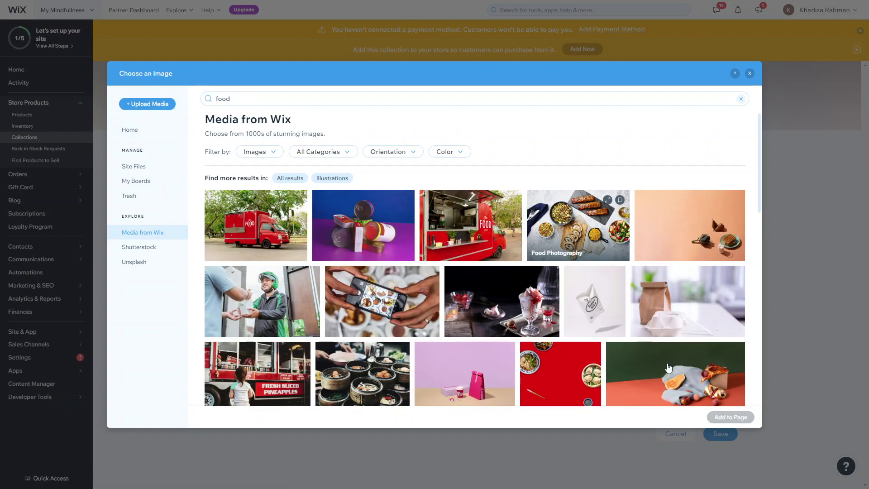
pyautogui.click(722, 417)
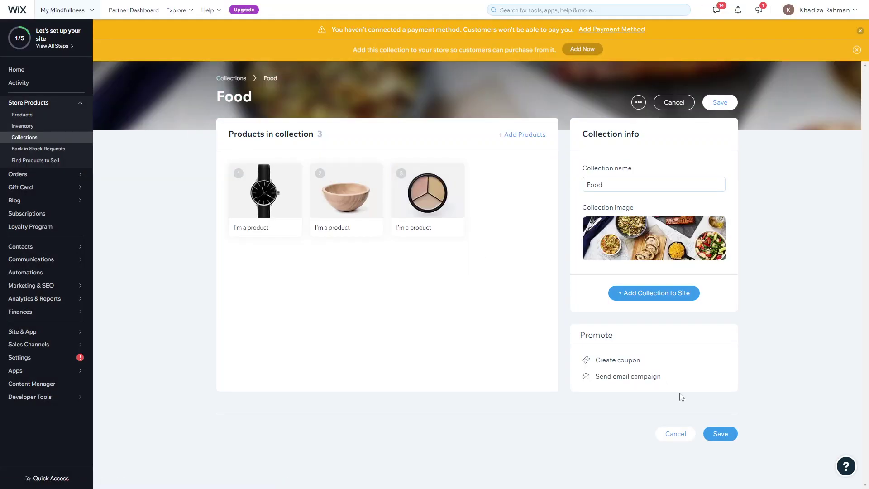
pyautogui.click(719, 434)
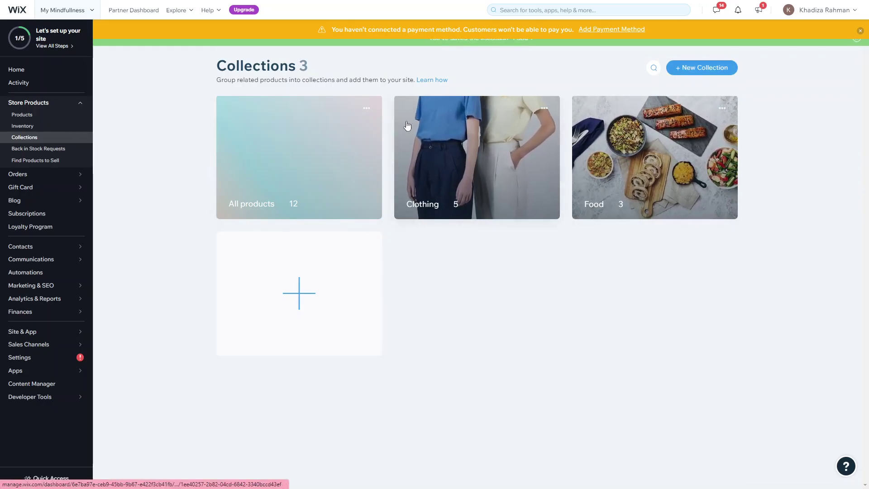
# Step: Review the Food collection's products without adding any, then view all 12 store products
pyautogui.click(18, 119)
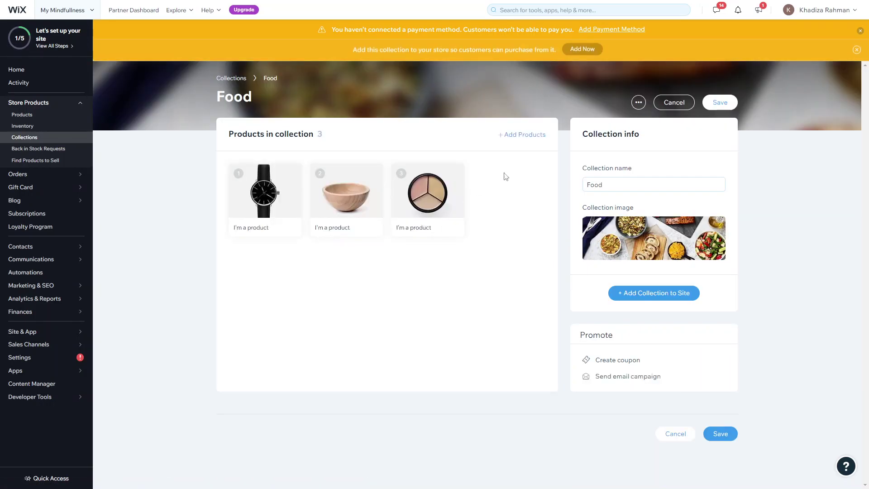
pyautogui.click(520, 136)
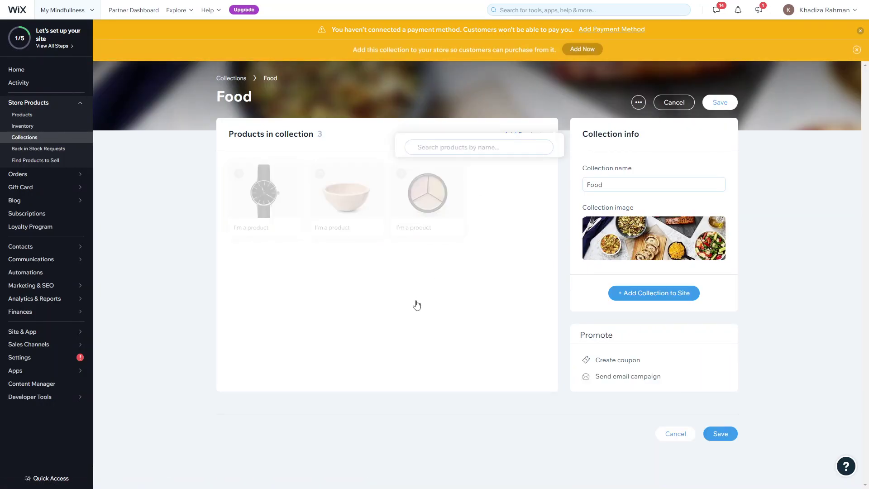
pyautogui.click(292, 285)
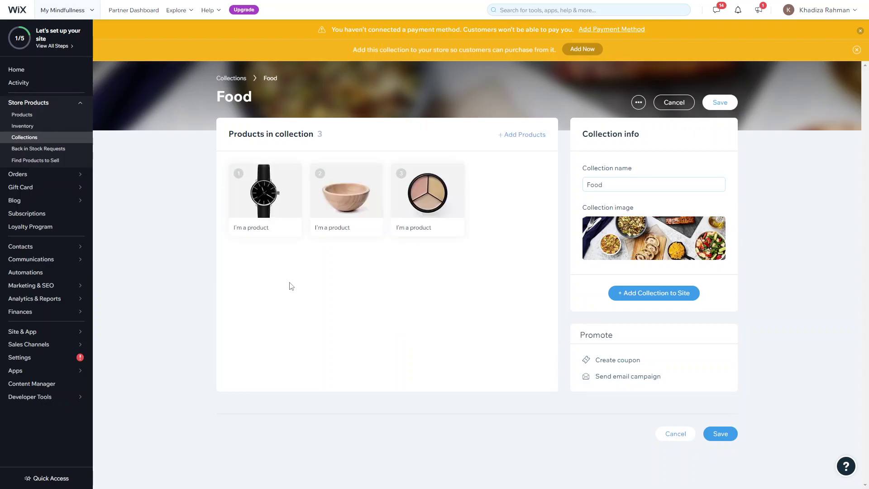
pyautogui.click(32, 114)
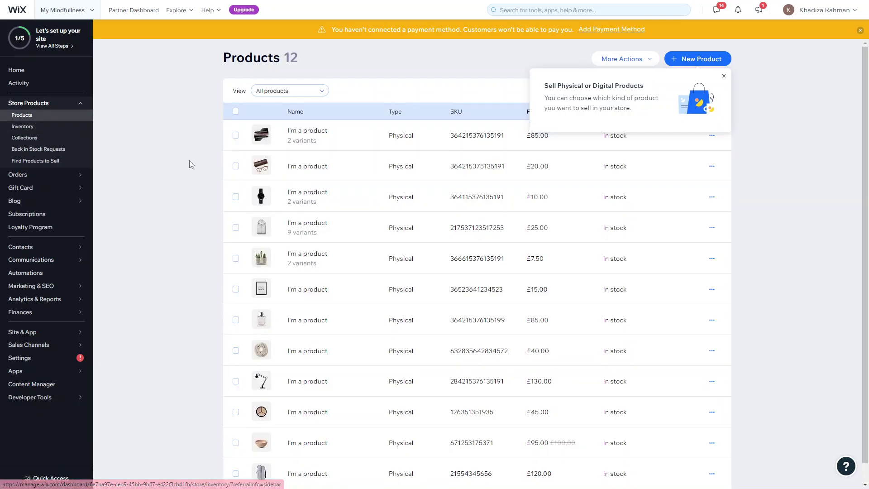
pyautogui.scroll(-1, 417, 335)
pyautogui.scroll(1, 418, 336)
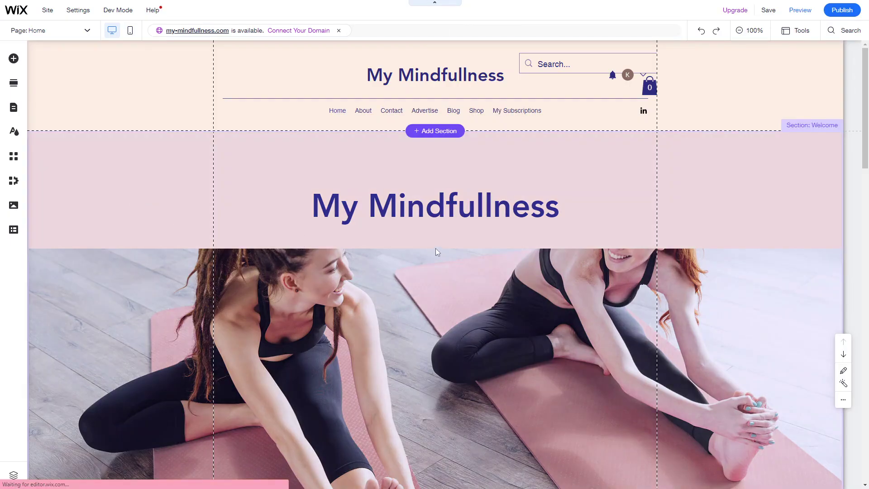
# Step: Switch the editor from the Home page to the Shop page
pyautogui.scroll(-6, 420, 337)
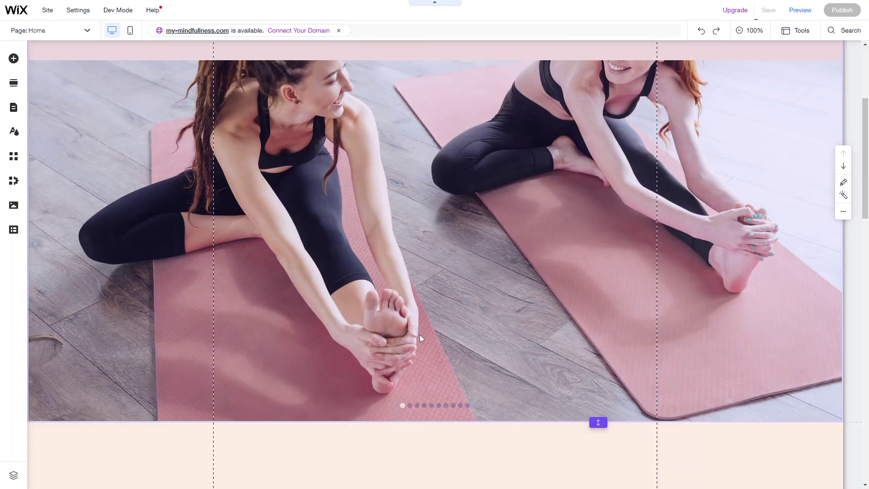
pyautogui.scroll(3, 419, 337)
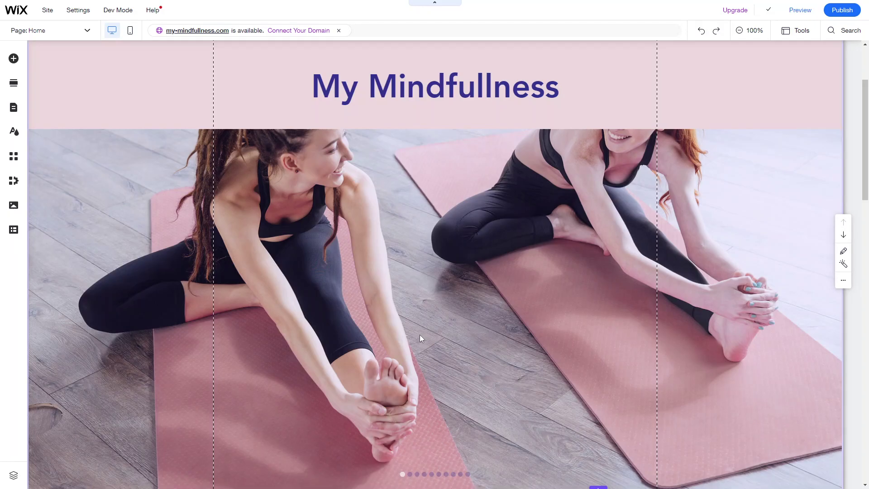
pyautogui.scroll(3, 412, 353)
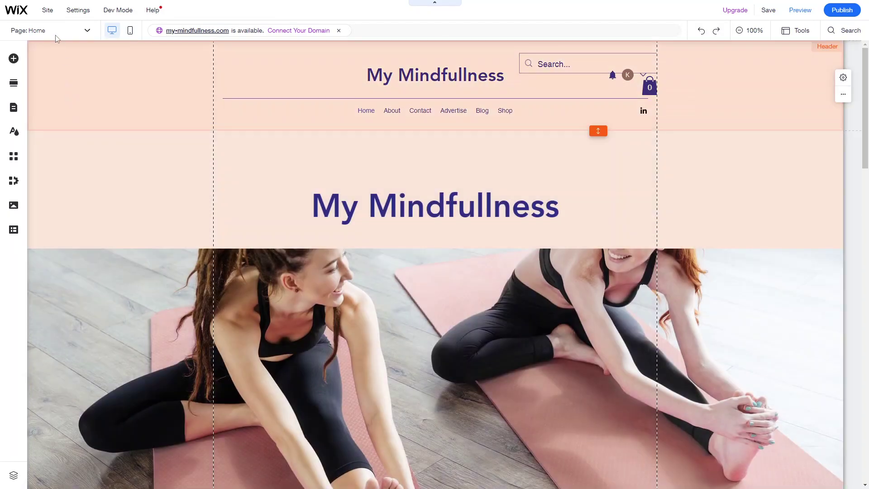
pyautogui.click(54, 31)
pyautogui.click(82, 187)
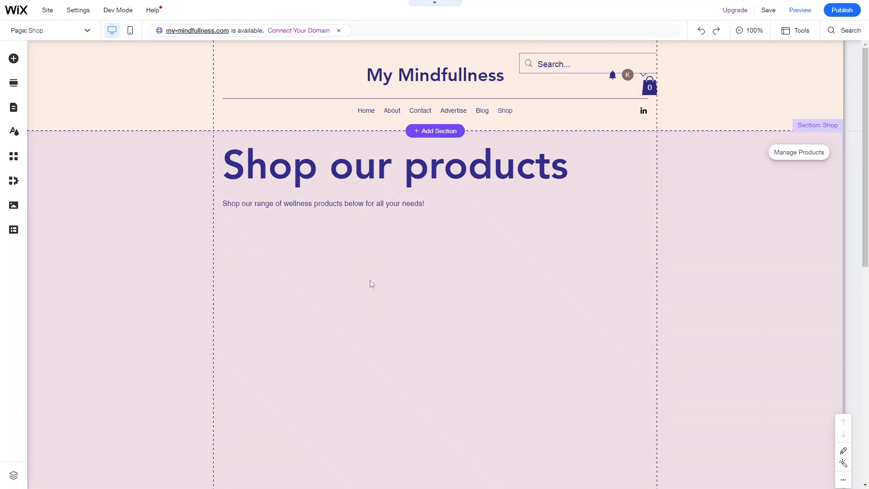
# Step: Select the Shop page header and bring up the site pages list
pyautogui.scroll(-3, 370, 279)
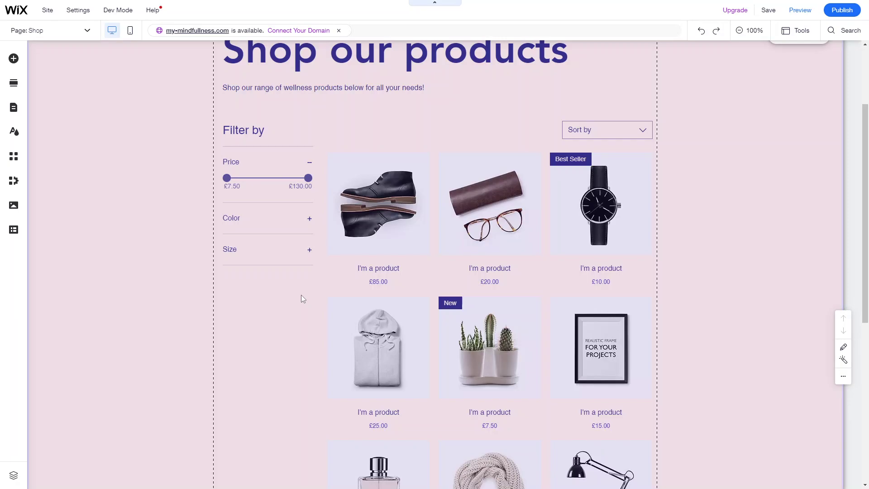
pyautogui.scroll(3, 301, 299)
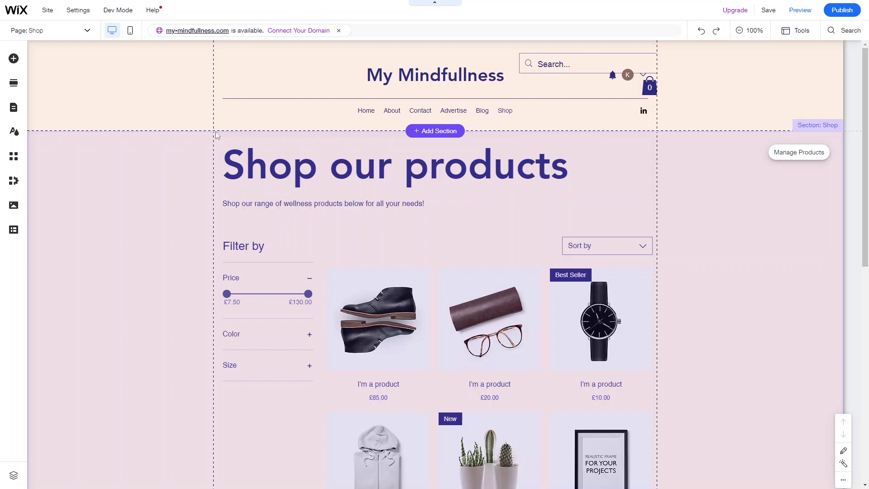
pyautogui.click(137, 112)
pyautogui.click(83, 34)
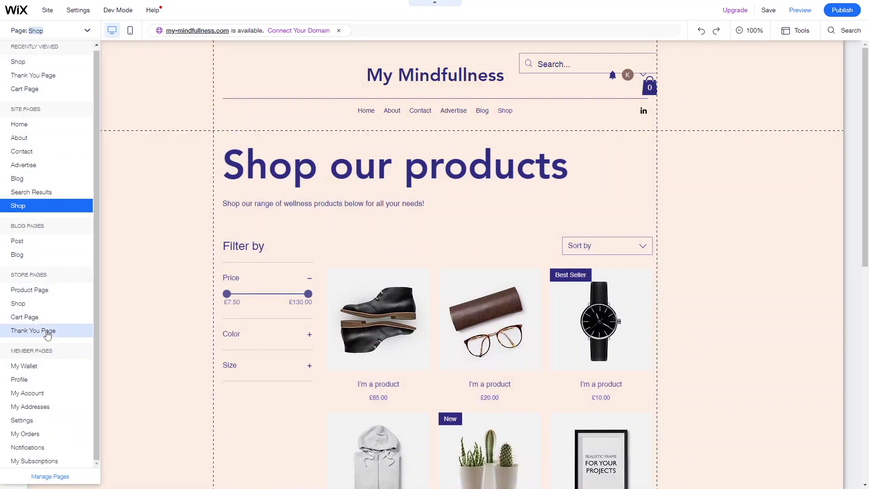
# Step: Add a new Store shop page named Clothing to the site menu via Manage Pages
pyautogui.click(45, 477)
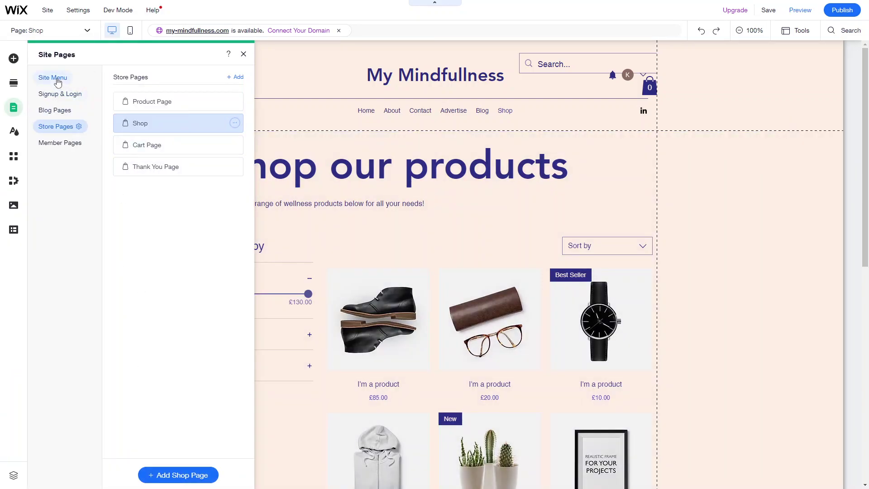
pyautogui.click(57, 80)
pyautogui.click(148, 473)
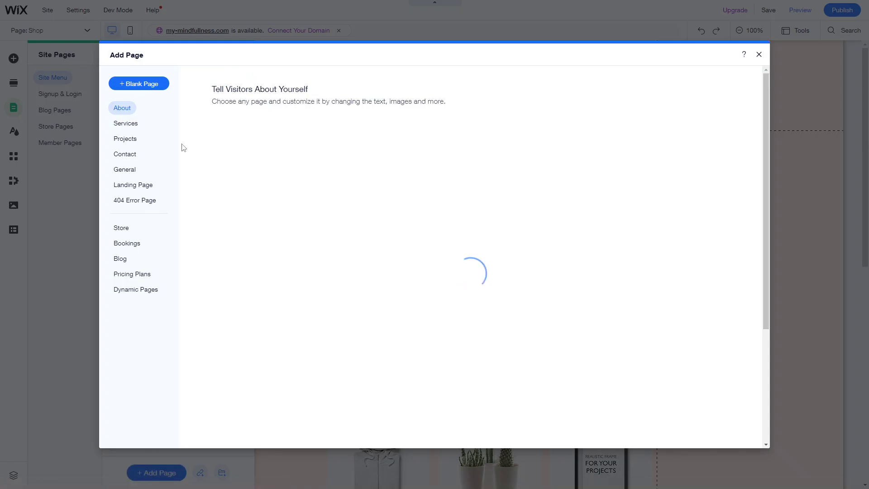
pyautogui.click(123, 230)
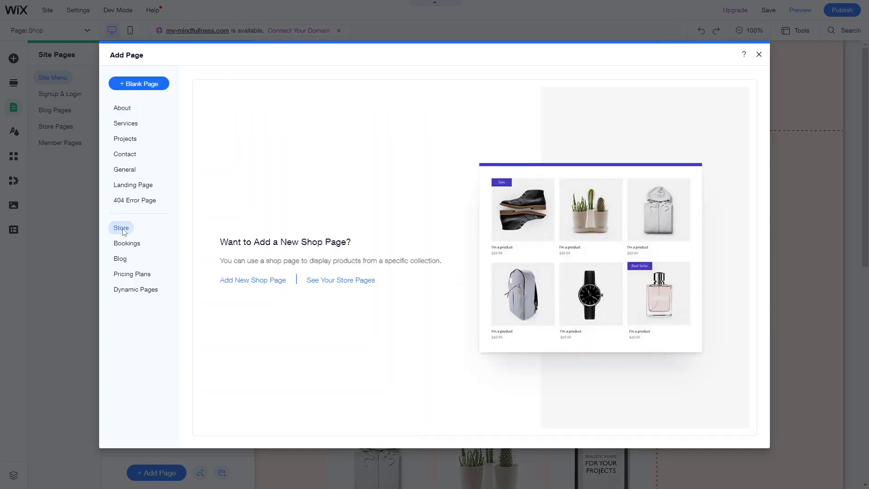
pyautogui.click(254, 281)
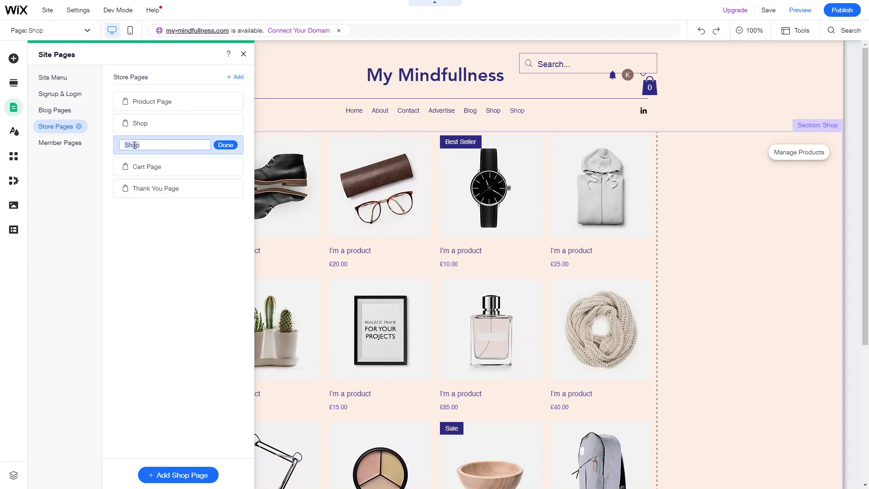
pyautogui.write('Clothing')
pyautogui.click(225, 146)
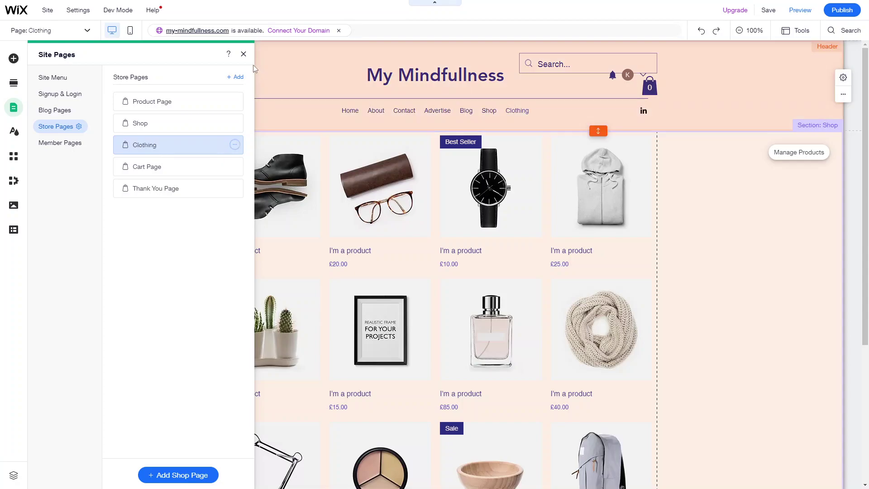
pyautogui.click(243, 53)
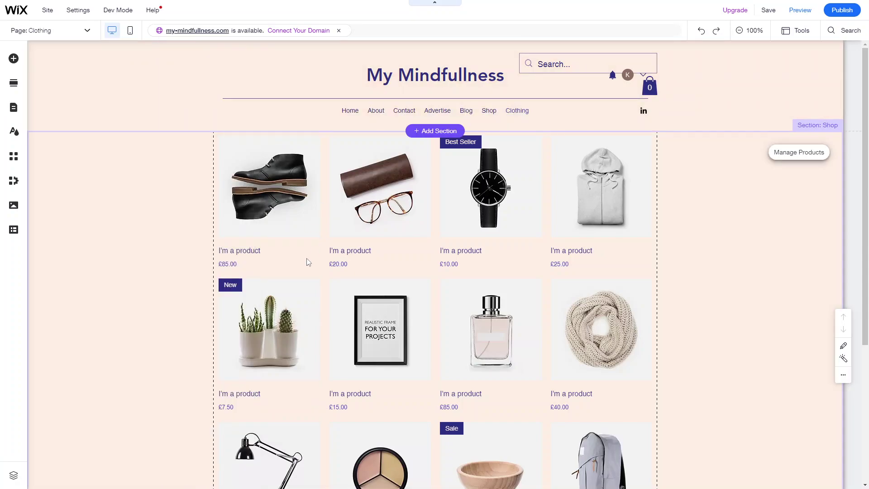
# Step: Set the product gallery to show only the Clothing collection
pyautogui.scroll(-1, 313, 261)
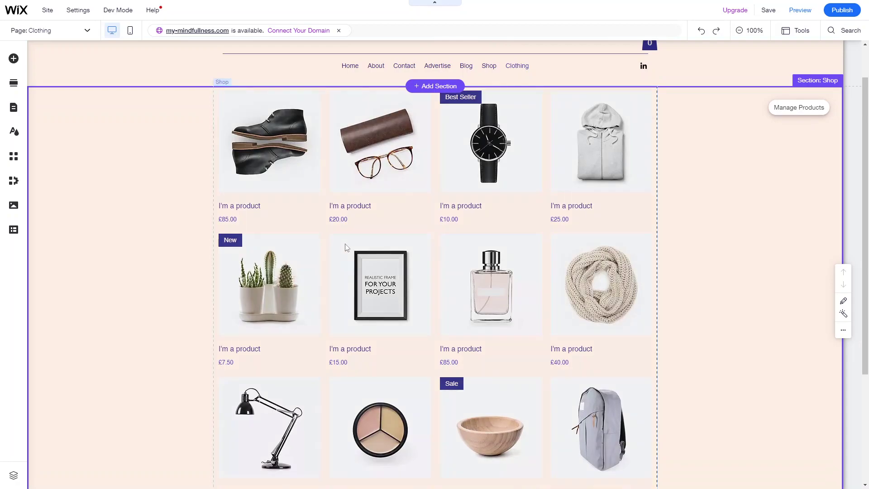
pyautogui.scroll(-2, 412, 232)
pyautogui.click(413, 233)
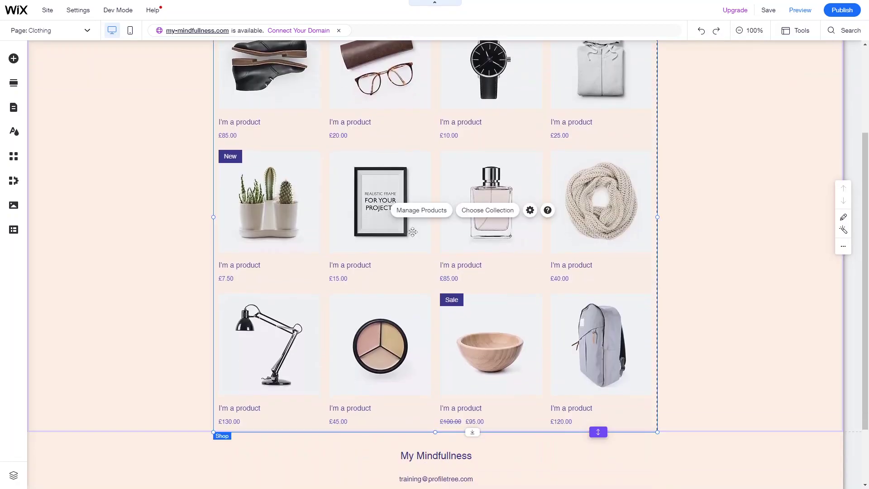
pyautogui.scroll(2, 412, 232)
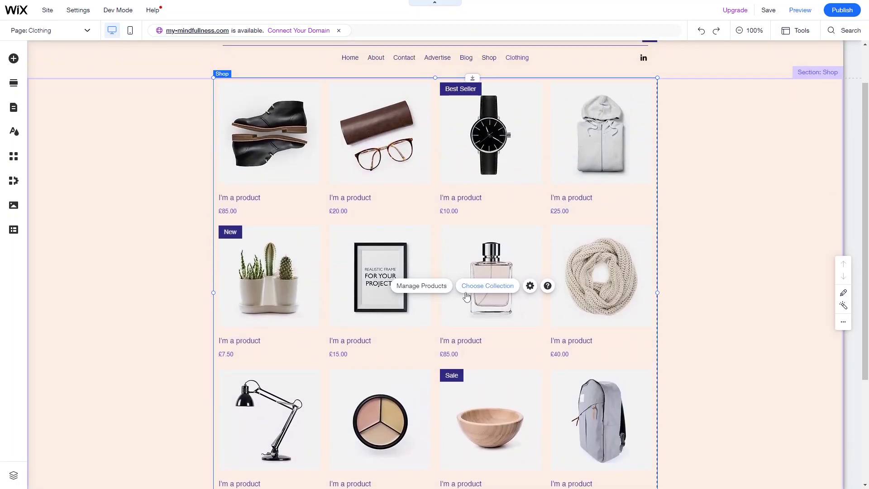
pyautogui.click(530, 285)
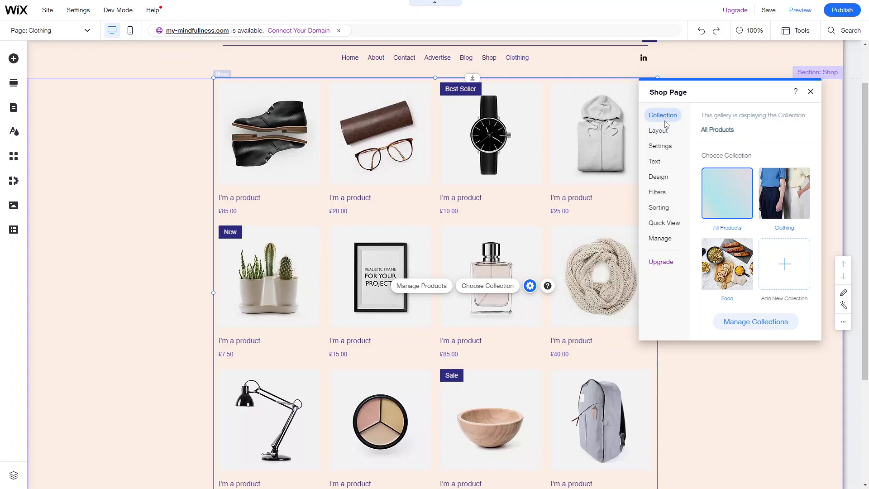
pyautogui.click(787, 201)
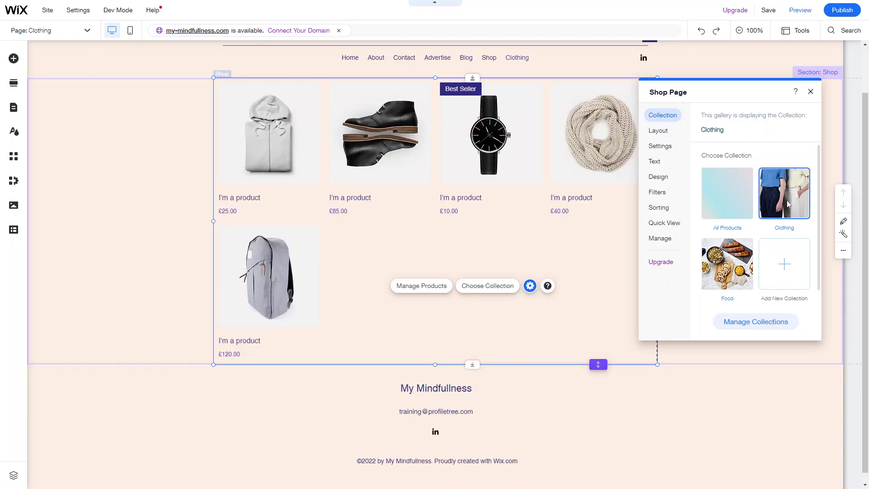
pyautogui.scroll(1, 596, 219)
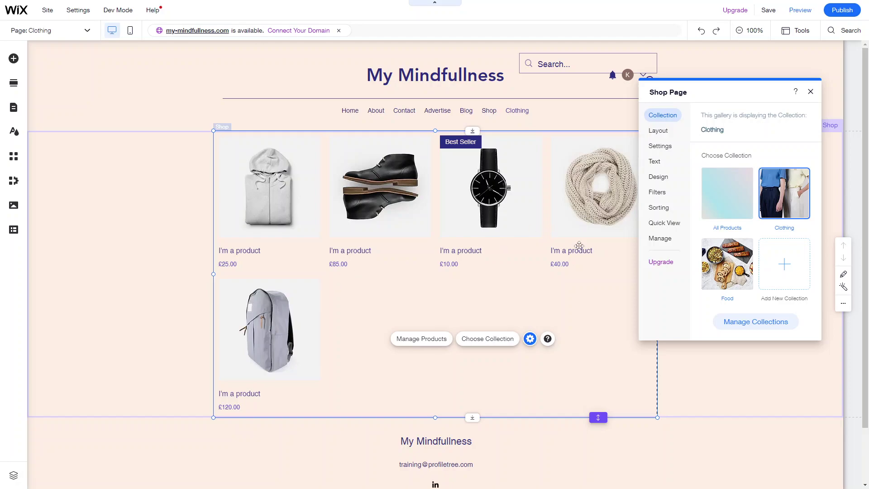
pyautogui.click(810, 91)
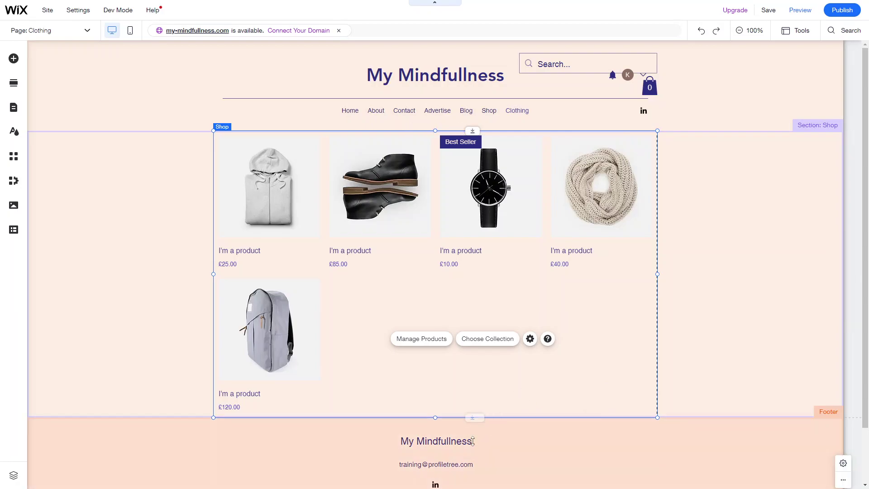
# Step: Drag the section's bottom edge down to add empty space below the gallery
pyautogui.moveTo(472, 419); pyautogui.dragTo(472, 444)
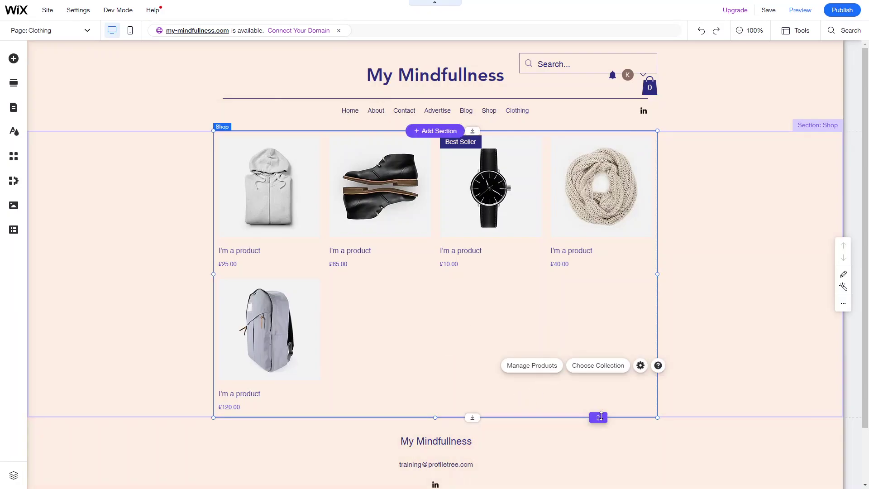
pyautogui.click(591, 422)
pyautogui.scroll(-2, 606, 407)
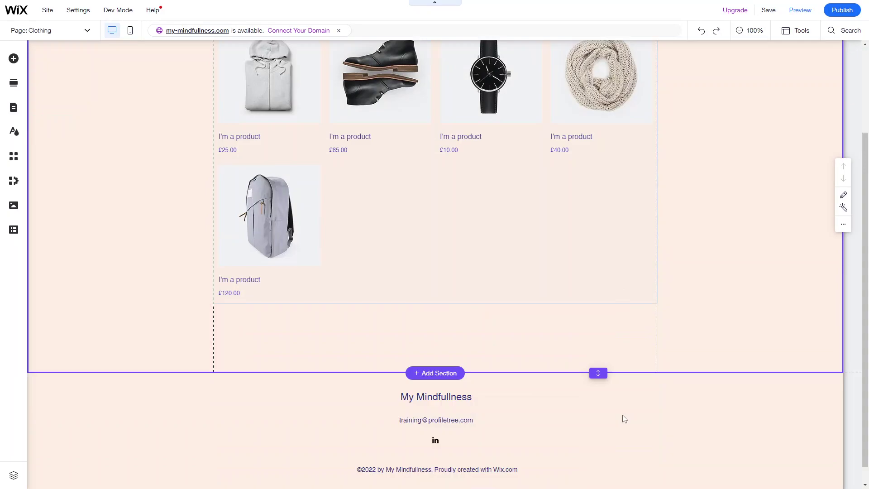
# Step: Extend the Shop section downward and move the product gallery lower to make room
pyautogui.moveTo(593, 354); pyautogui.dragTo(591, 400)
pyautogui.click(374, 168)
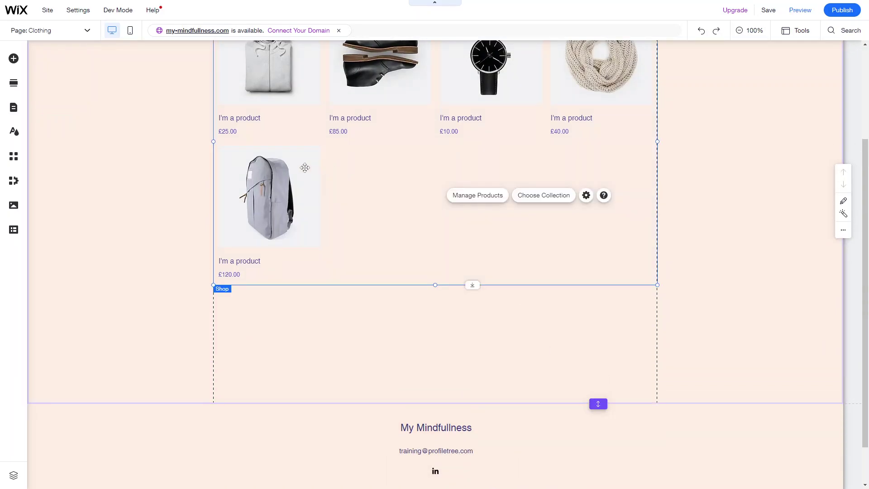
pyautogui.moveTo(301, 201)
pyautogui.mouseDown()
pyautogui.moveTo(295, 224)
pyautogui.moveTo(304, 257)
pyautogui.mouseUp()
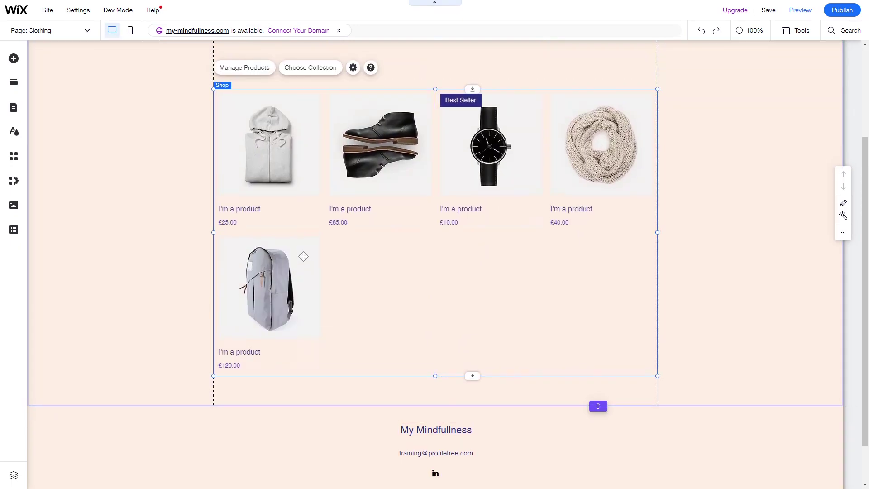
pyautogui.scroll(3, 271, 272)
# Step: Place a Heading 1 above the gallery, widen it to one line, and reposition the gallery
pyautogui.click(14, 60)
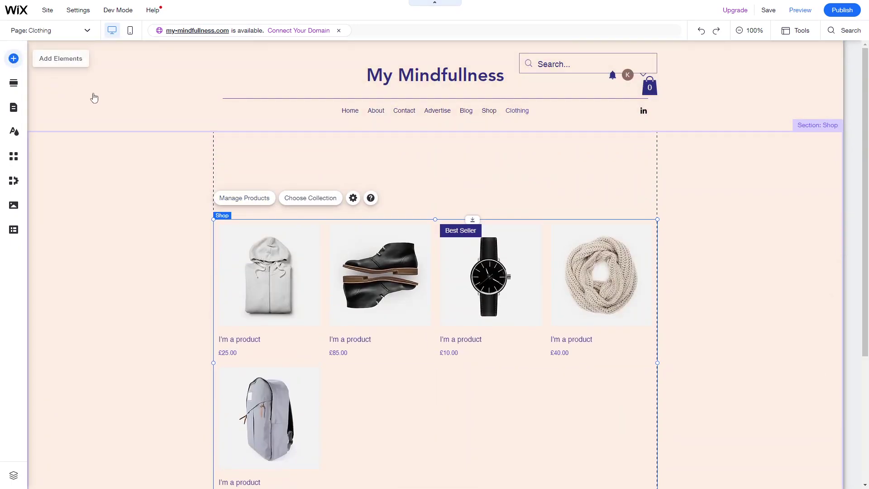
pyautogui.moveTo(205, 121); pyautogui.dragTo(289, 161)
pyautogui.moveTo(402, 187); pyautogui.dragTo(632, 173)
pyautogui.scroll(-3, 471, 302)
pyautogui.click(437, 202)
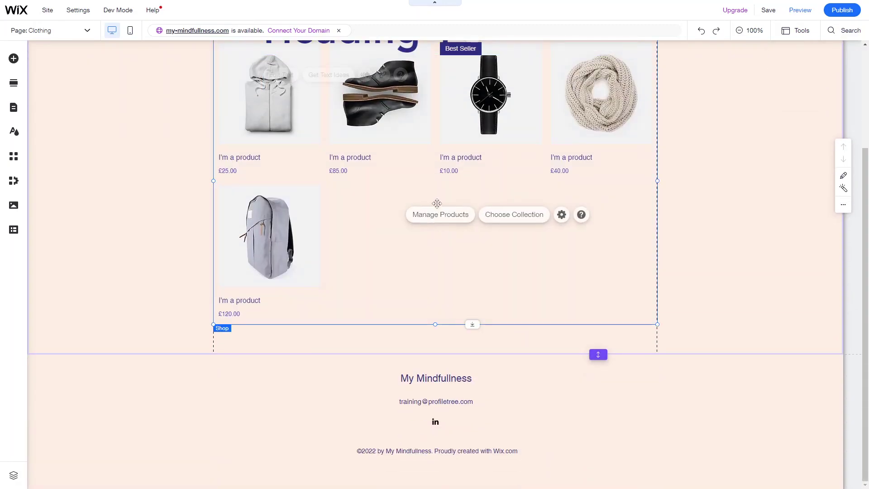
pyautogui.moveTo(434, 226)
pyautogui.mouseDown()
pyautogui.moveTo(433, 237)
pyautogui.moveTo(436, 224)
pyautogui.mouseUp()
pyautogui.scroll(3, 437, 225)
# Step: Change the heading text to 'Shop Our Clothing Products' and exit text editing
pyautogui.click(342, 167)
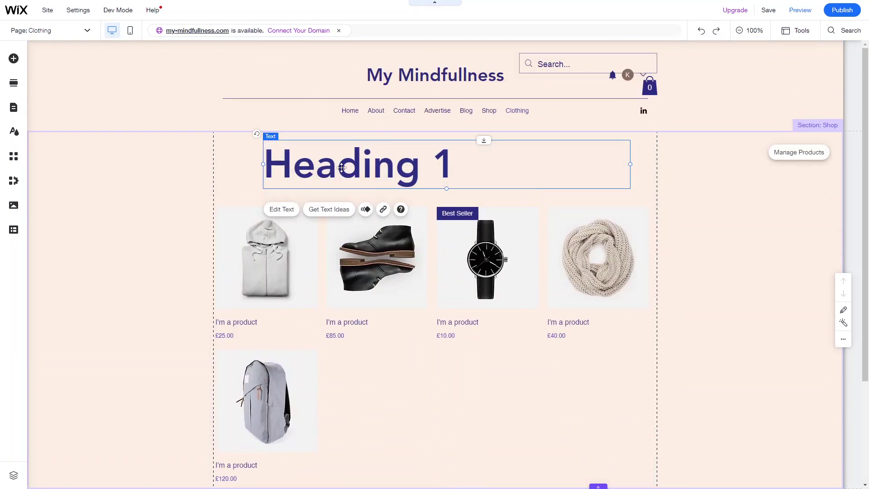
pyautogui.doubleClick(341, 167)
pyautogui.write('Sh')
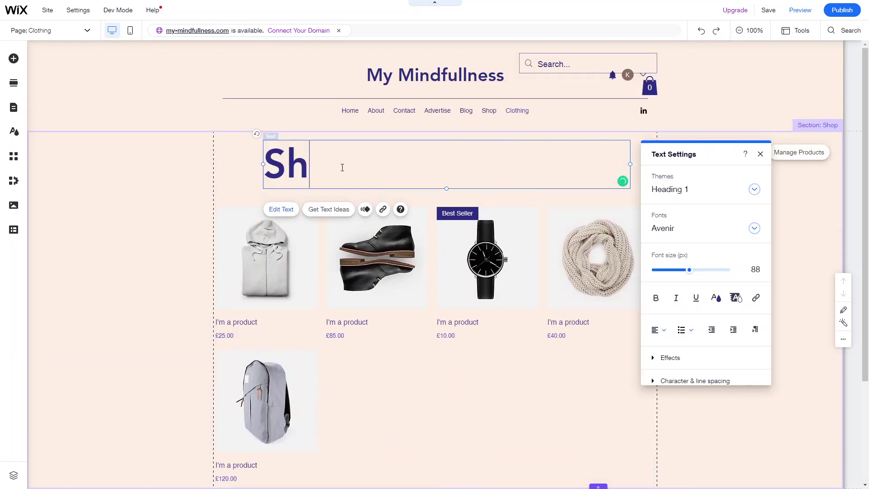
pyautogui.write('op O')
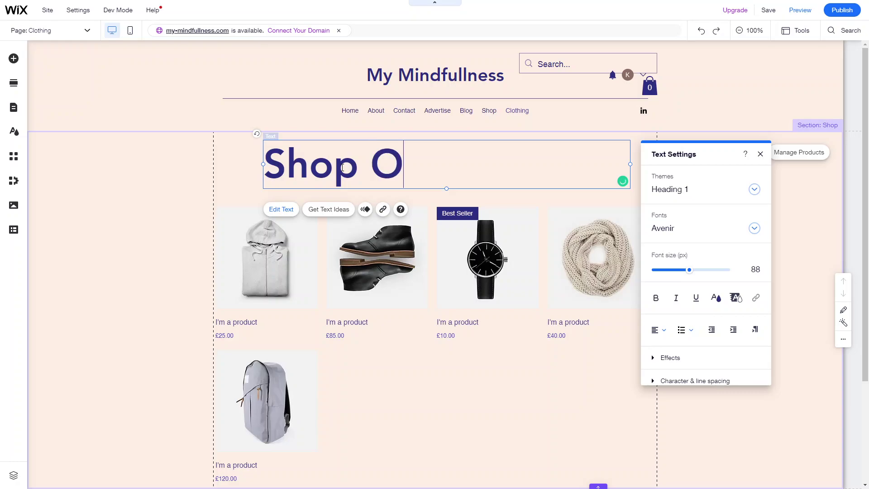
pyautogui.write('ur Clothing')
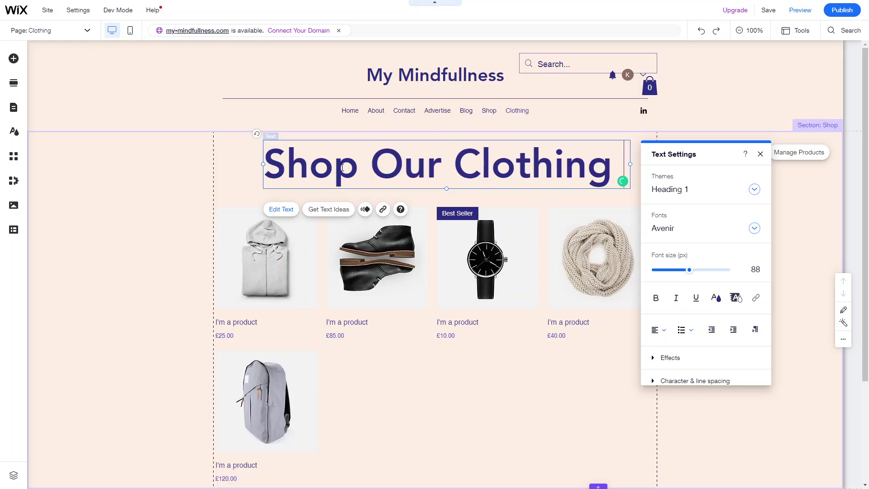
pyautogui.write(' Products')
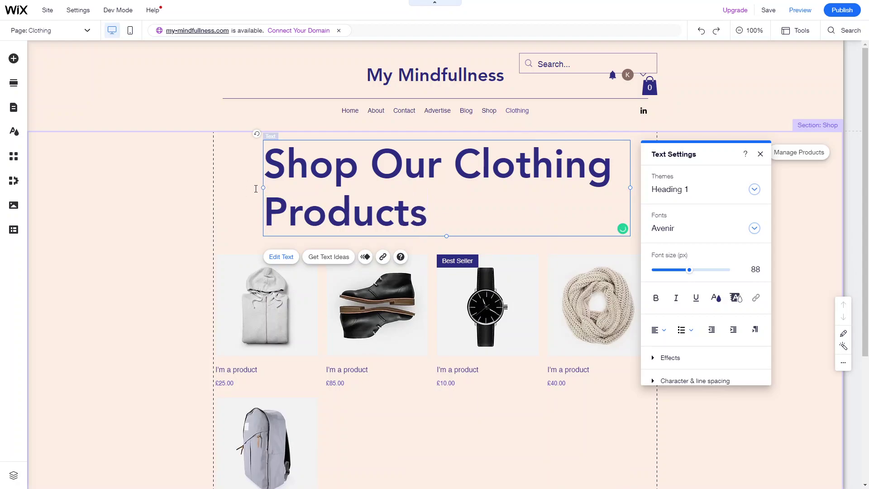
pyautogui.moveTo(229, 187); pyautogui.dragTo(228, 187)
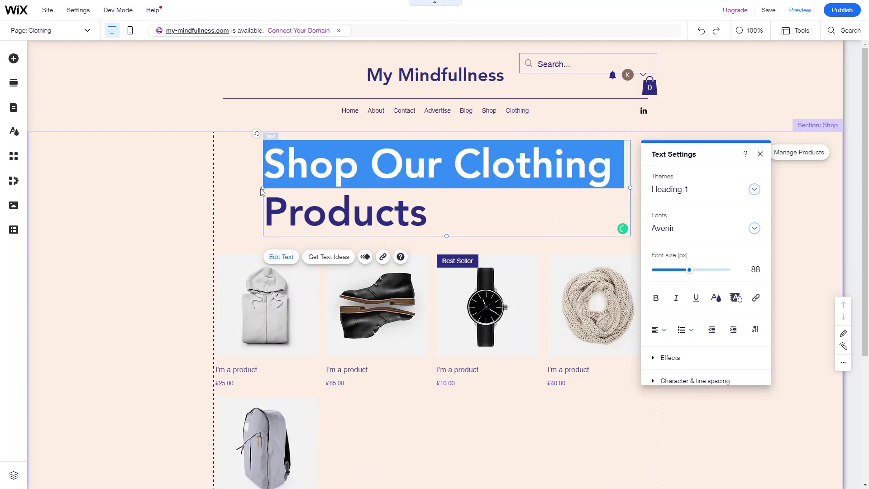
pyautogui.click(156, 209)
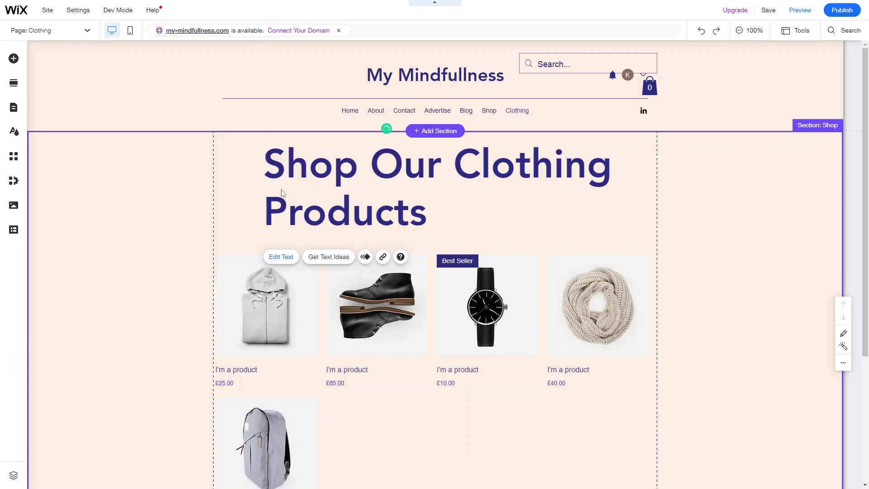
# Step: Align the heading with the gallery's left edge and widen its box to 953 px
pyautogui.click(267, 211)
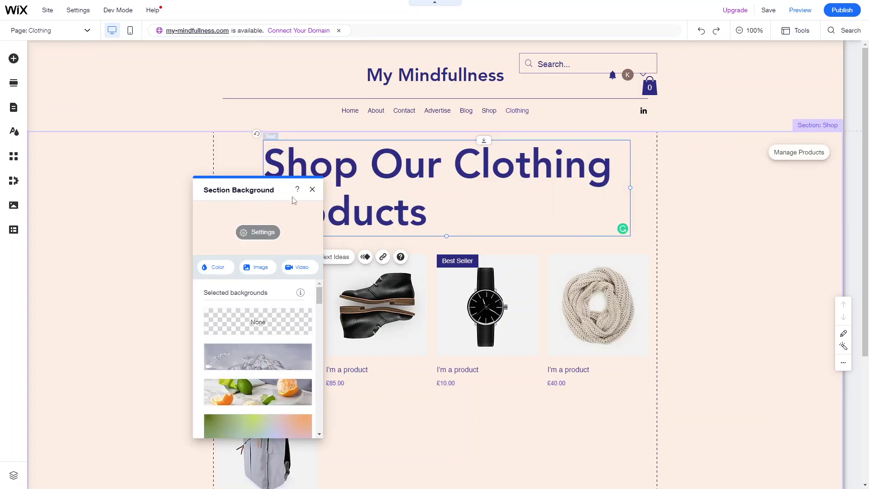
pyautogui.click(312, 189)
pyautogui.moveTo(319, 167); pyautogui.dragTo(269, 170)
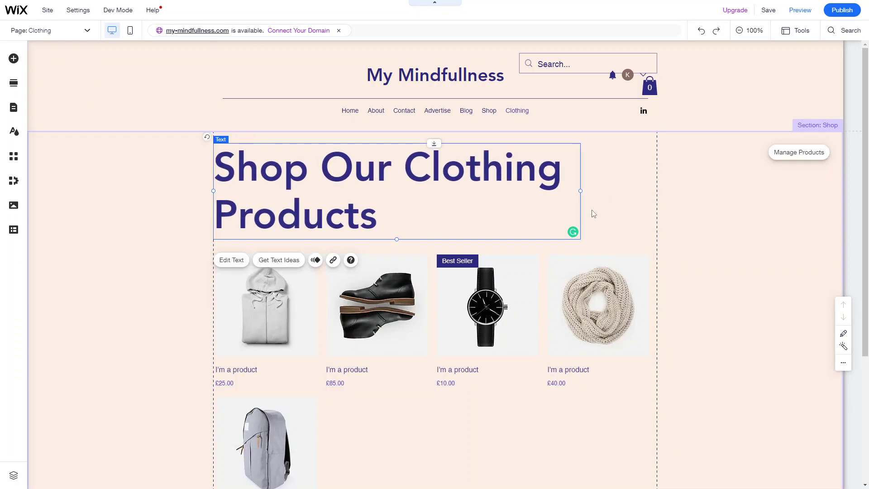
pyautogui.moveTo(582, 190); pyautogui.dragTo(644, 191)
pyautogui.scroll(-2, 564, 326)
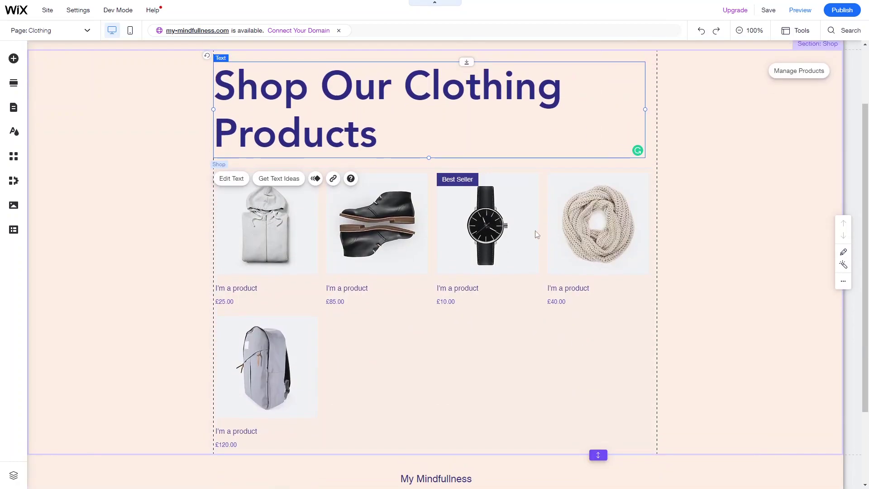
pyautogui.click(415, 358)
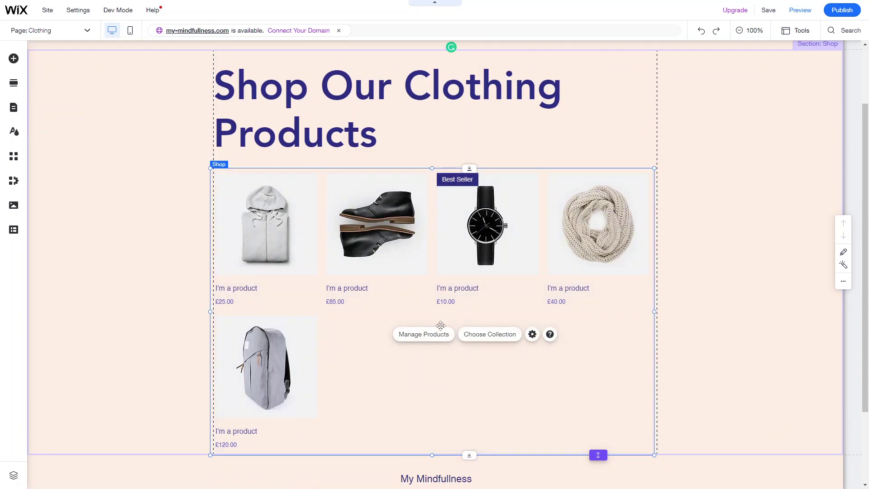
# Step: Enable Show filters and Show sorting options in the gallery's Filters and Sorting settings
pyautogui.click(532, 334)
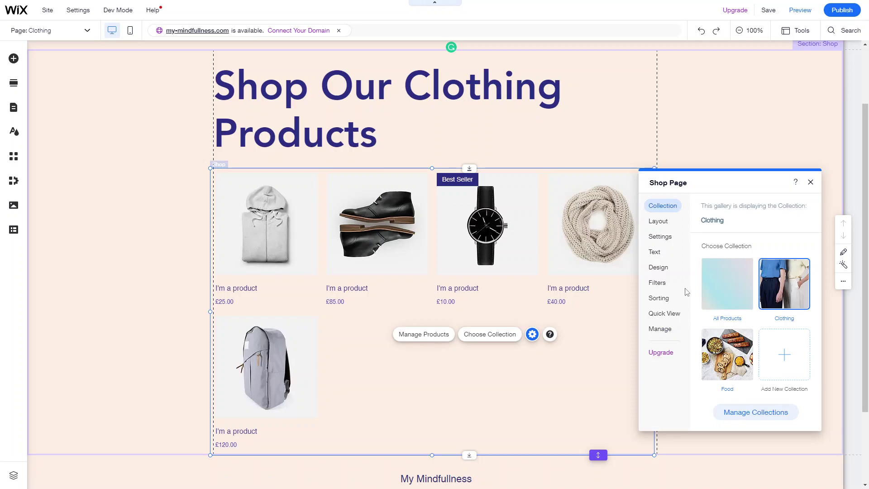
pyautogui.click(657, 283)
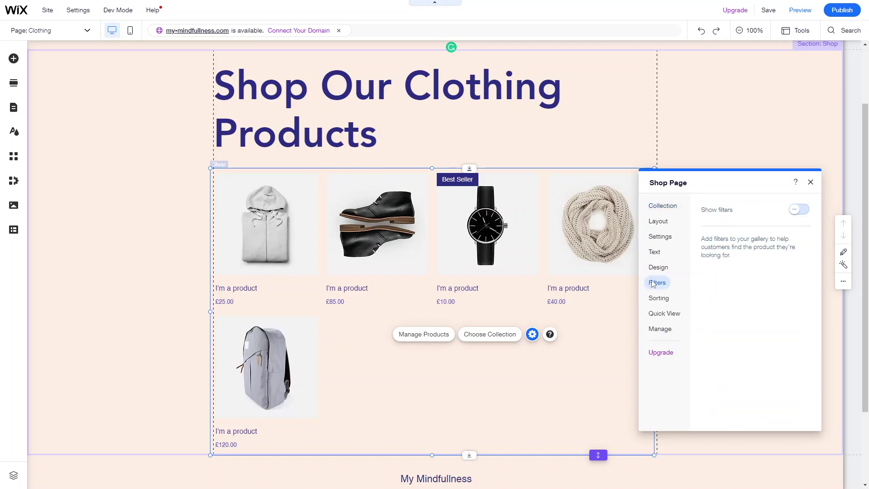
pyautogui.click(798, 211)
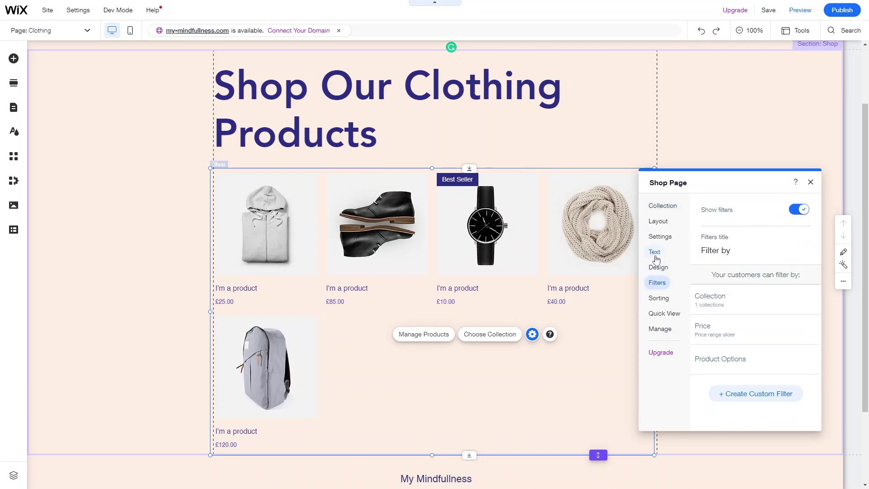
pyautogui.click(658, 298)
pyautogui.click(797, 210)
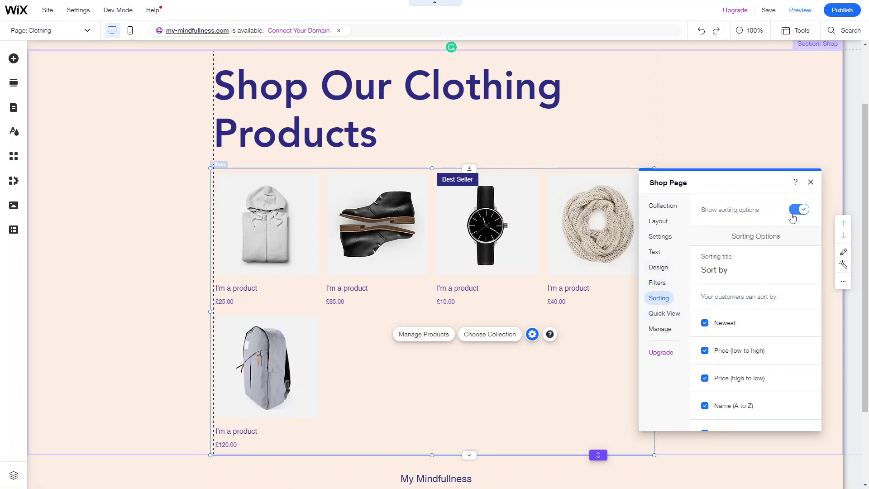
pyautogui.scroll(-1, 735, 352)
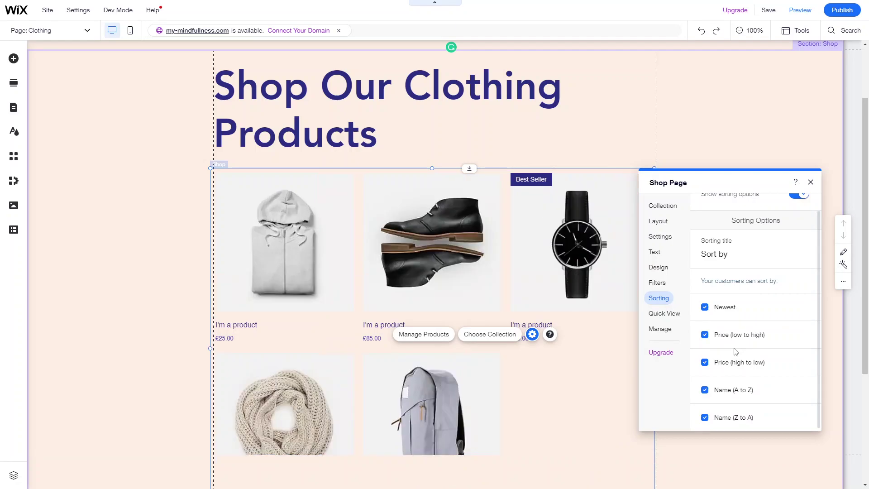
pyautogui.click(810, 182)
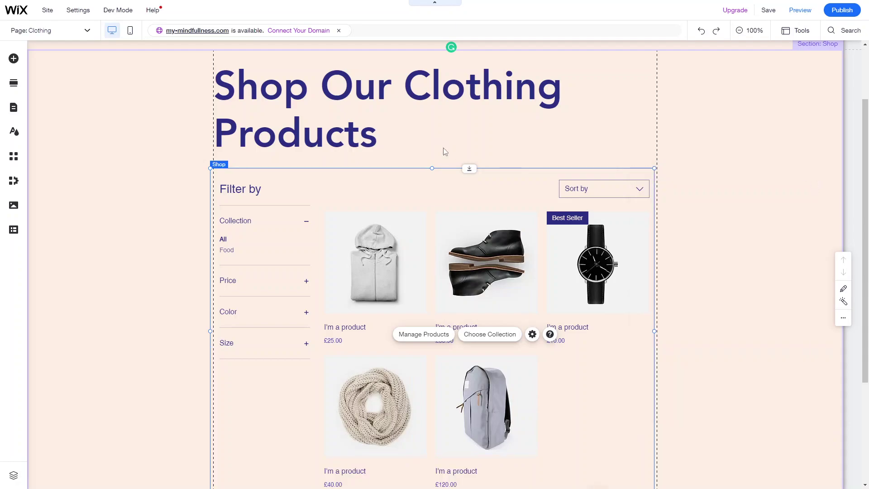
pyautogui.scroll(2, 444, 149)
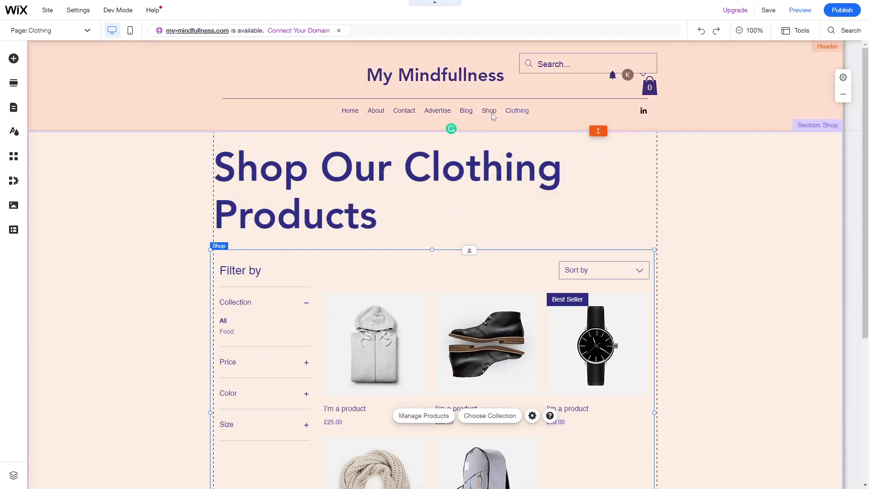
# Step: Make Clothing a subpage under Shop using the menu's Manage Menu list
pyautogui.click(359, 113)
pyautogui.click(360, 112)
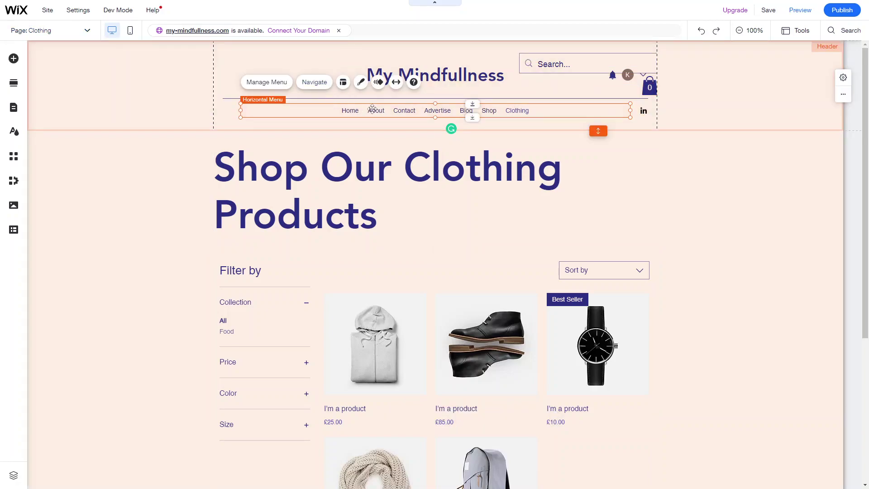
pyautogui.click(279, 83)
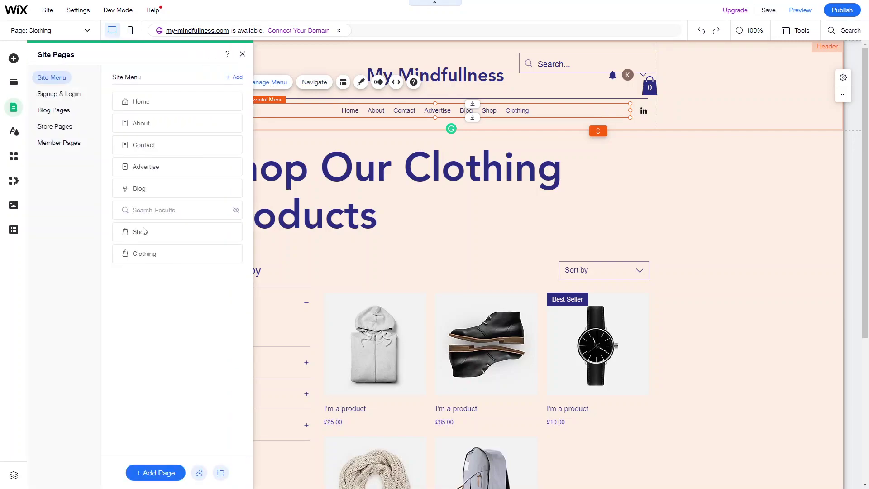
pyautogui.moveTo(124, 253); pyautogui.dragTo(144, 249)
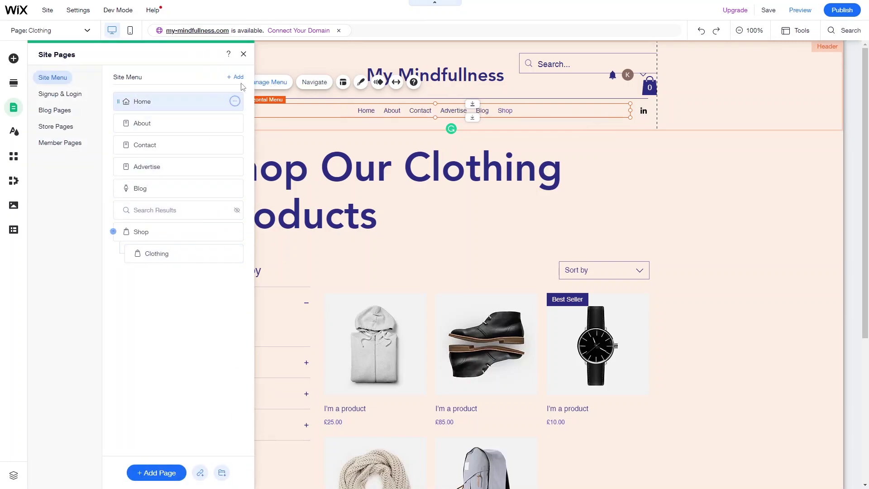
pyautogui.click(243, 54)
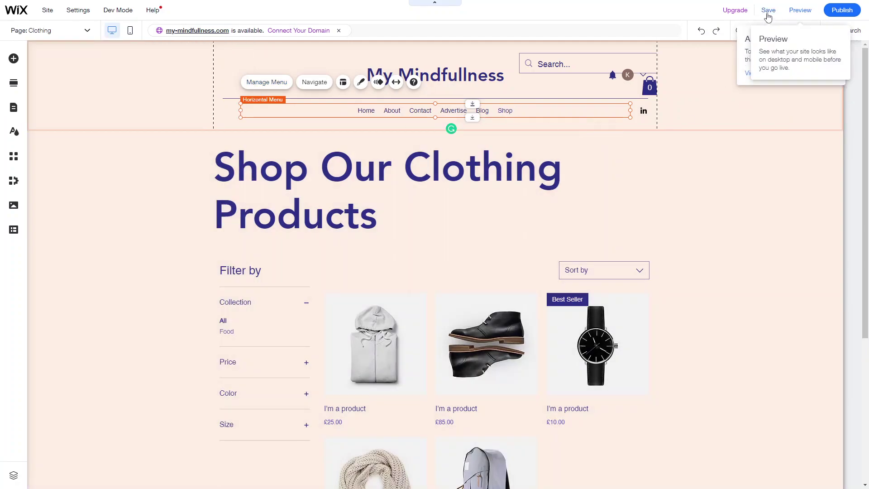
# Step: Save the site, dismiss the 'Your Site Is Saved' dialog, and start Preview
pyautogui.click(768, 10)
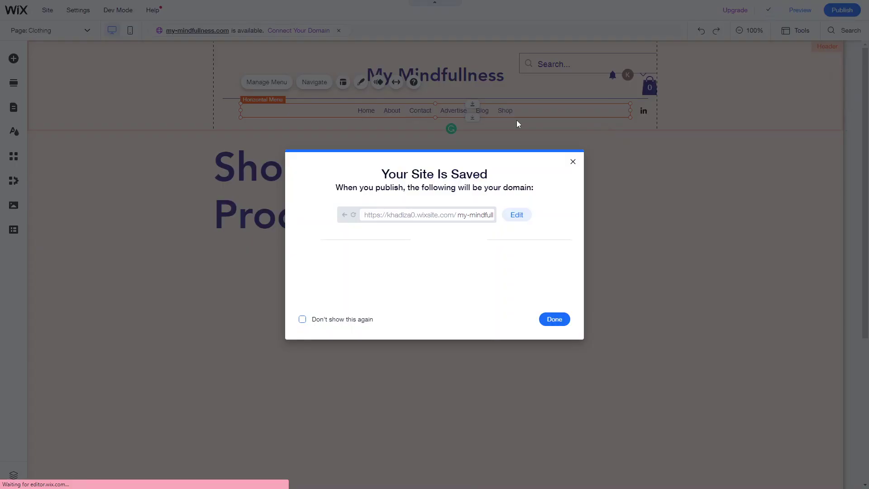
pyautogui.click(572, 162)
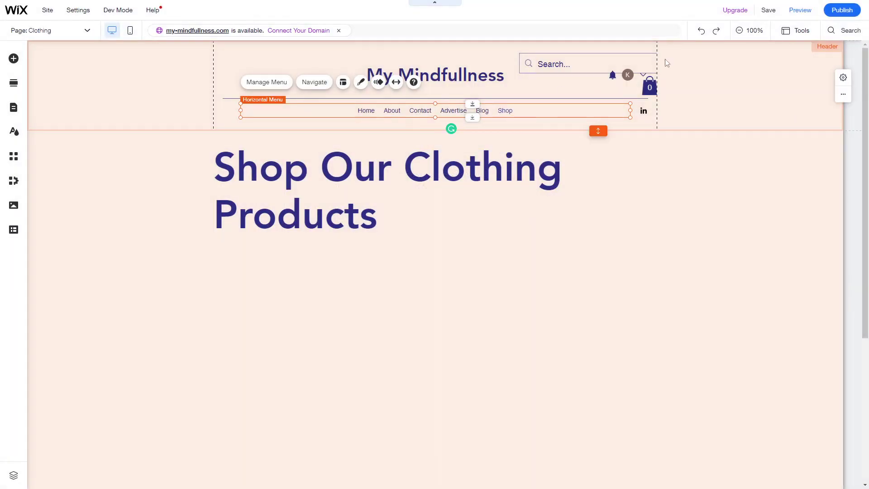
pyautogui.click(793, 10)
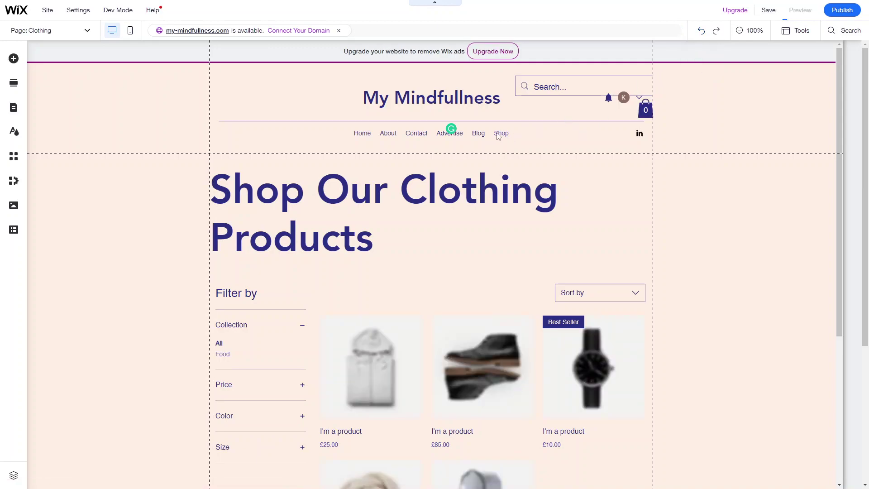
pyautogui.moveTo(500, 116)
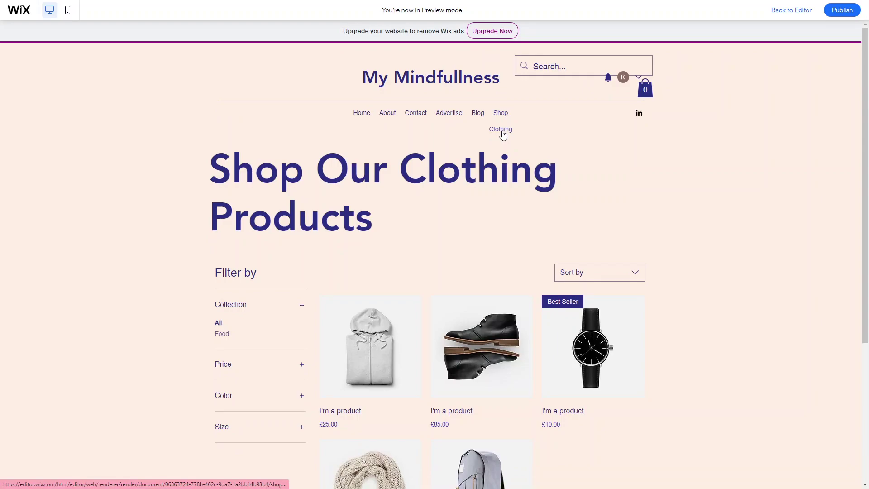
pyautogui.click(502, 132)
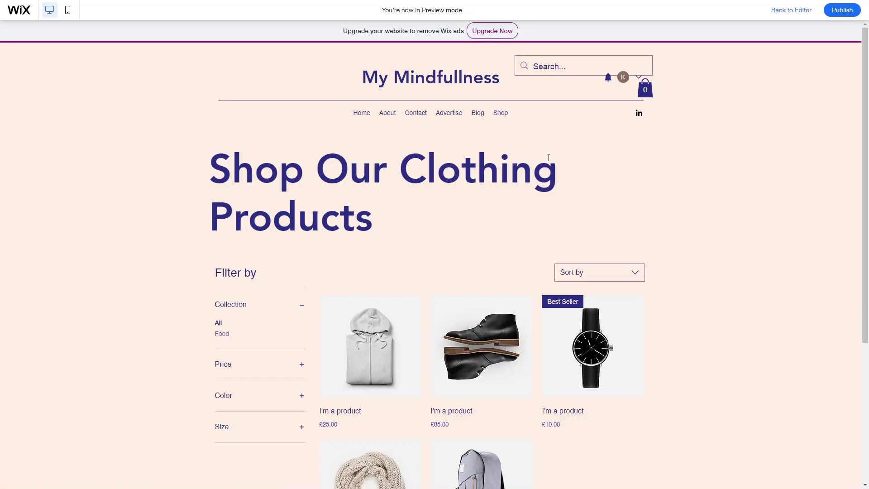
pyautogui.scroll(-5, 527, 267)
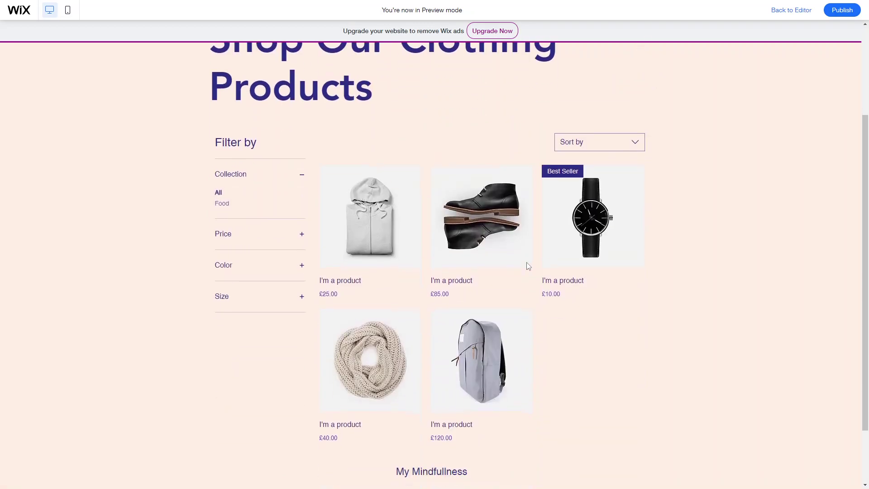
pyautogui.scroll(5, 481, 297)
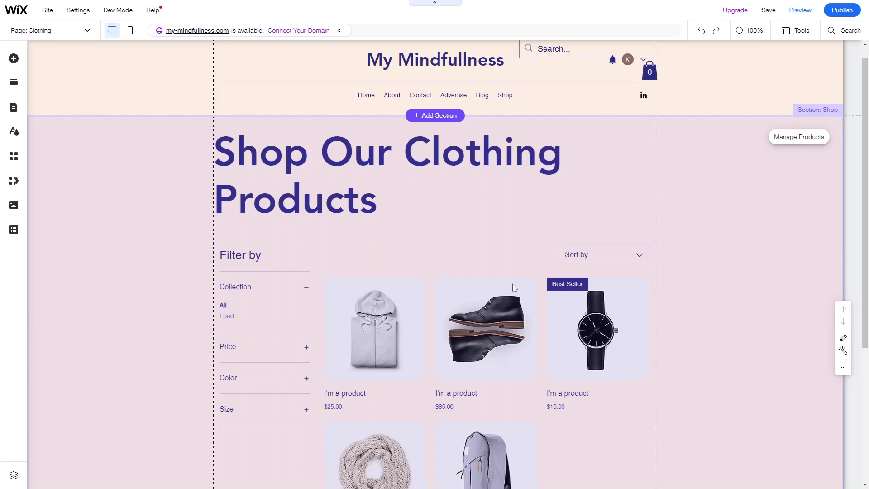
pyautogui.scroll(-3, 512, 284)
pyautogui.scroll(2, 506, 257)
pyautogui.scroll(2, 506, 256)
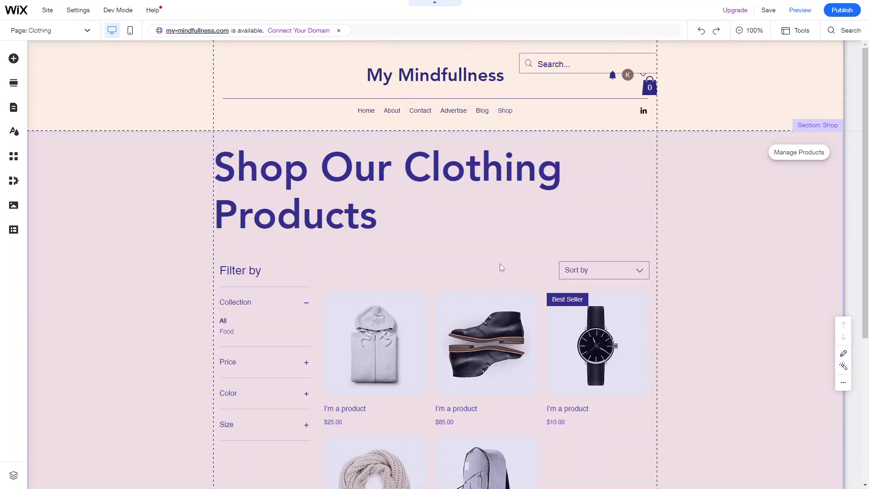